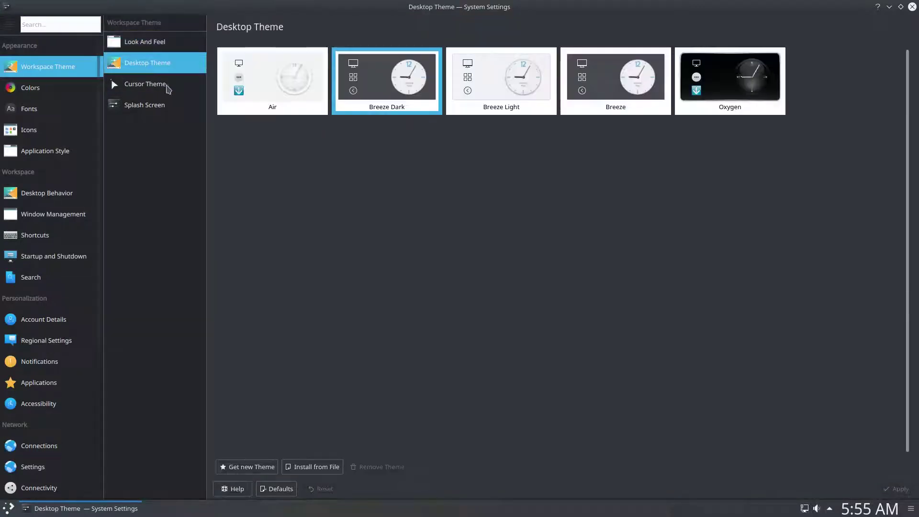
Apply Breeze Snow as the mouse cursor theme.
left_click(167, 86)
left_click(263, 119)
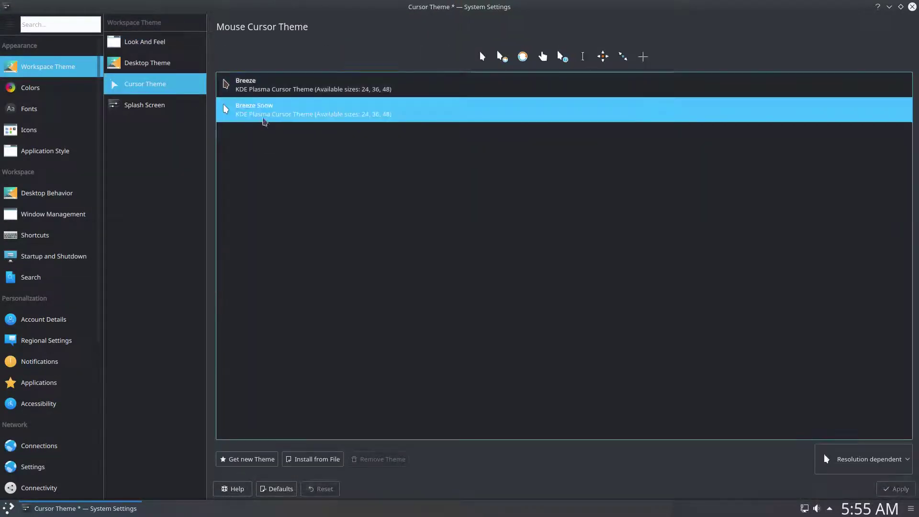
left_click(896, 489)
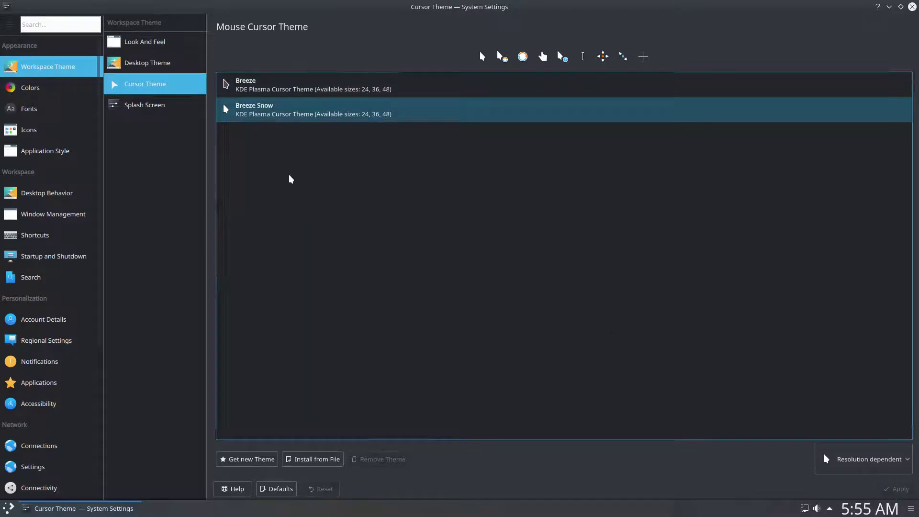
Review the splash screen, color scheme and font settings, including the personal and system font groups.
left_click(160, 104)
left_click(39, 86)
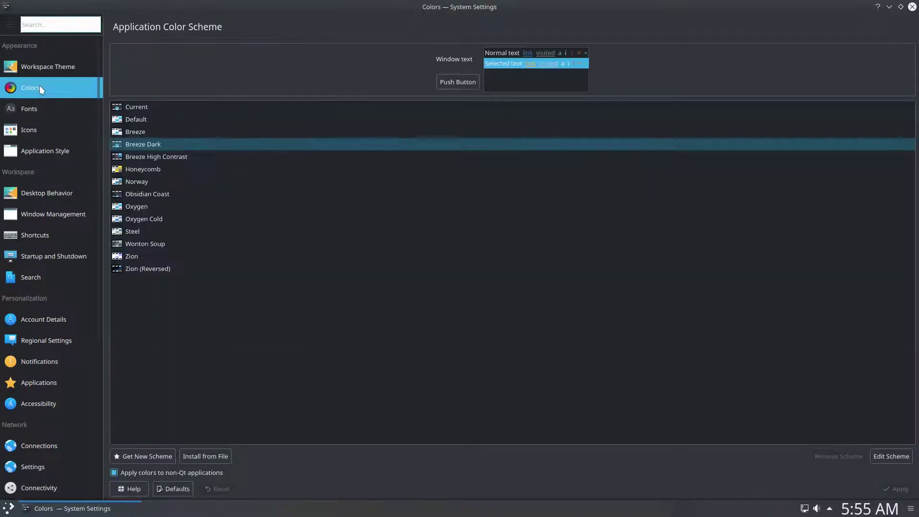
left_click(39, 108)
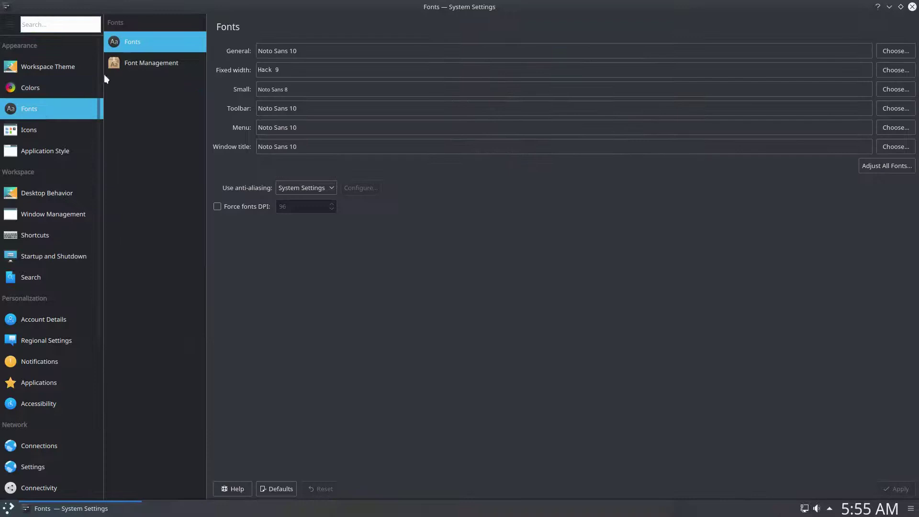
left_click(132, 62)
left_click(251, 93)
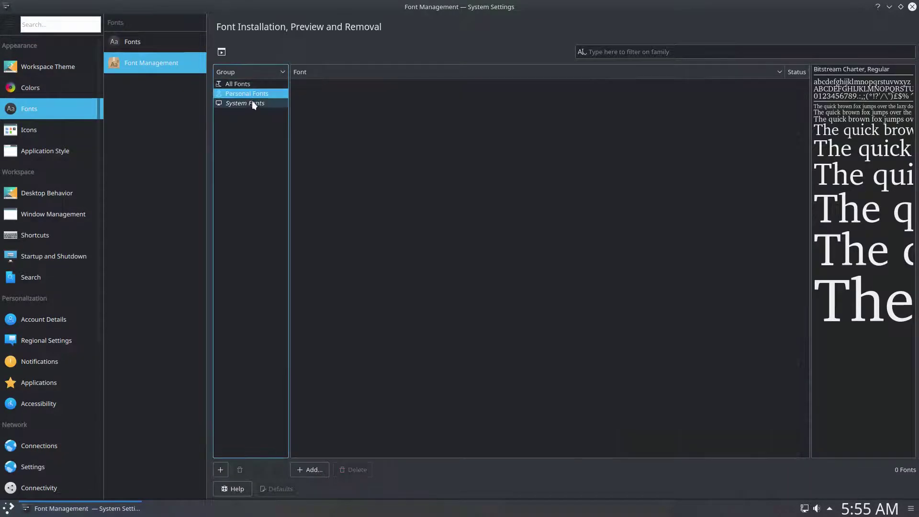
left_click(251, 103)
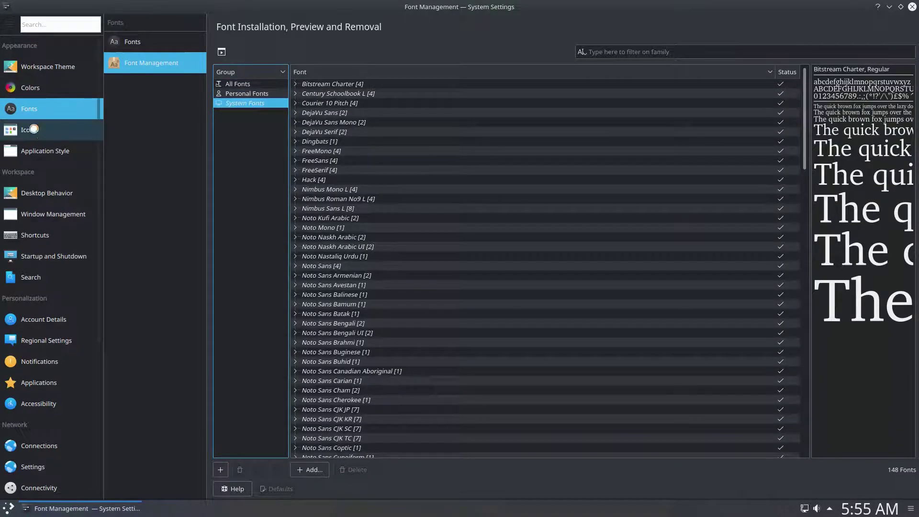
Review the advanced icon theme options and the emoticon themes.
left_click(33, 129)
left_click(262, 50)
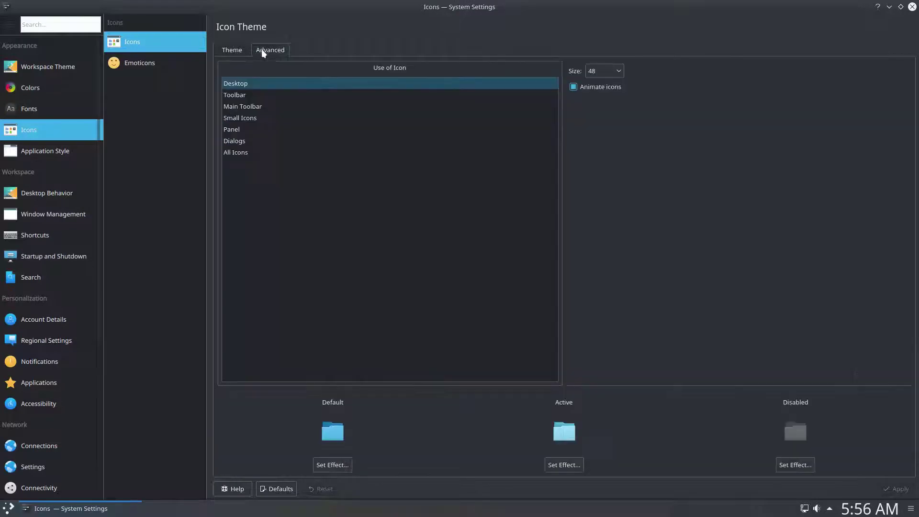
left_click(149, 65)
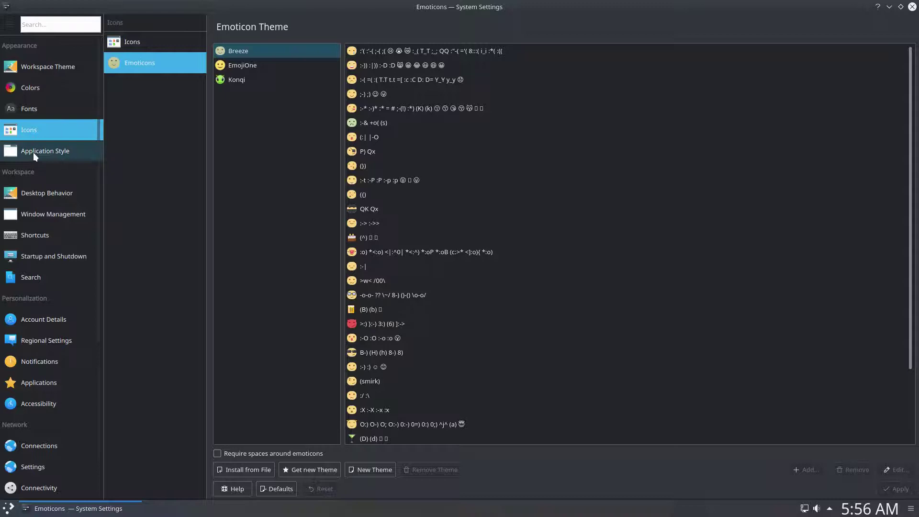
Review the application style settings: widget style fine tuning, window decorations and GNOME application style.
left_click(33, 152)
left_click(266, 52)
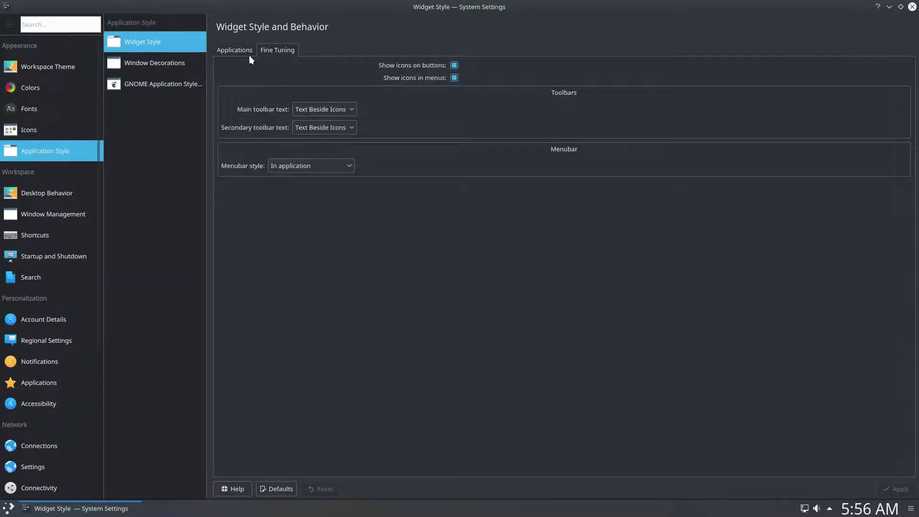
left_click(155, 65)
left_click(172, 85)
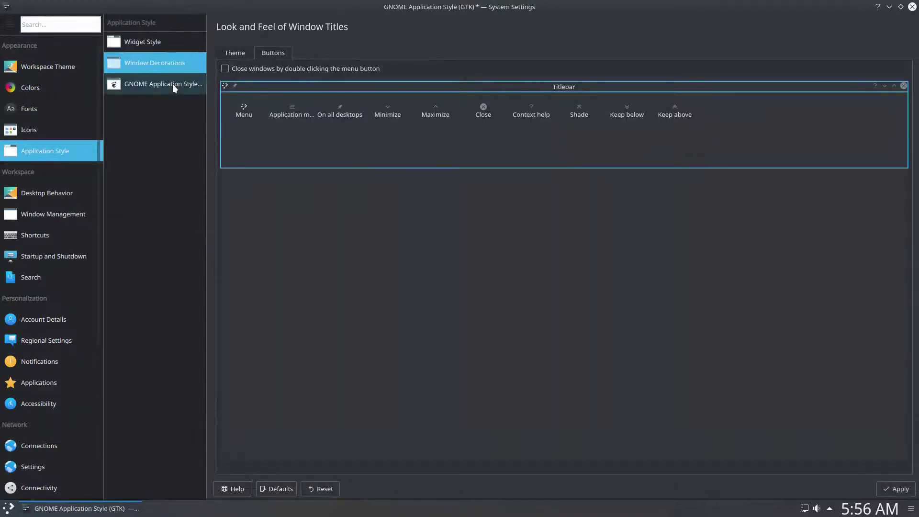
Review the desktop behavior settings for desktop effects, screen edges and touch screen.
left_click(38, 194)
left_click(138, 66)
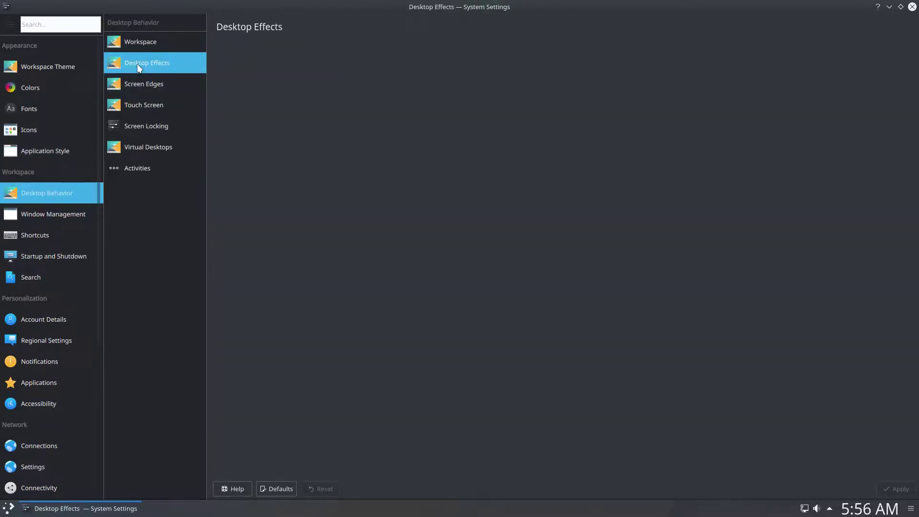
left_click(141, 86)
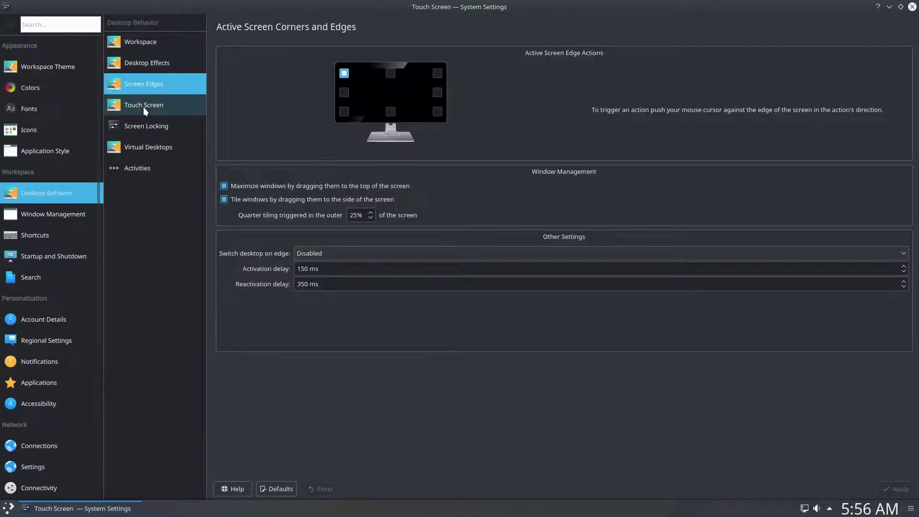
left_click(142, 107)
Examine the screen locking wallpaper, virtual desktop switching, and activity switching and privacy settings.
left_click(143, 134)
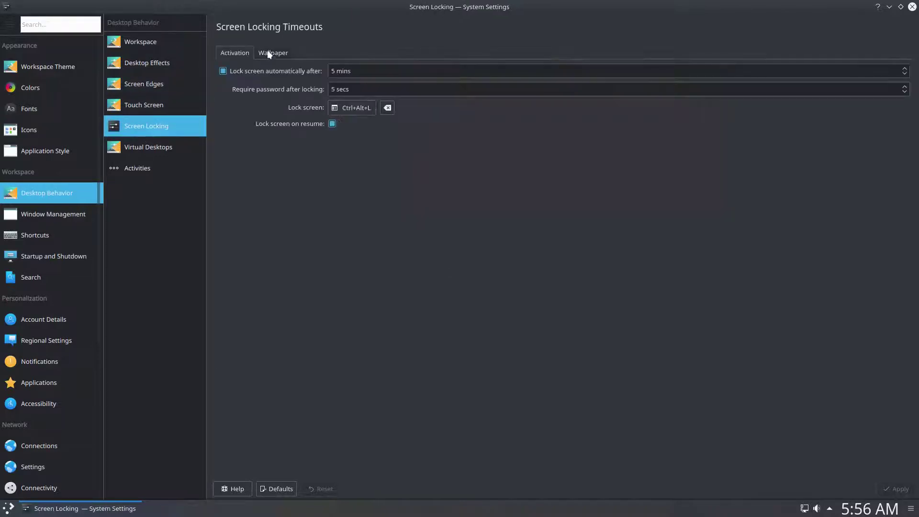
left_click(270, 52)
left_click(143, 147)
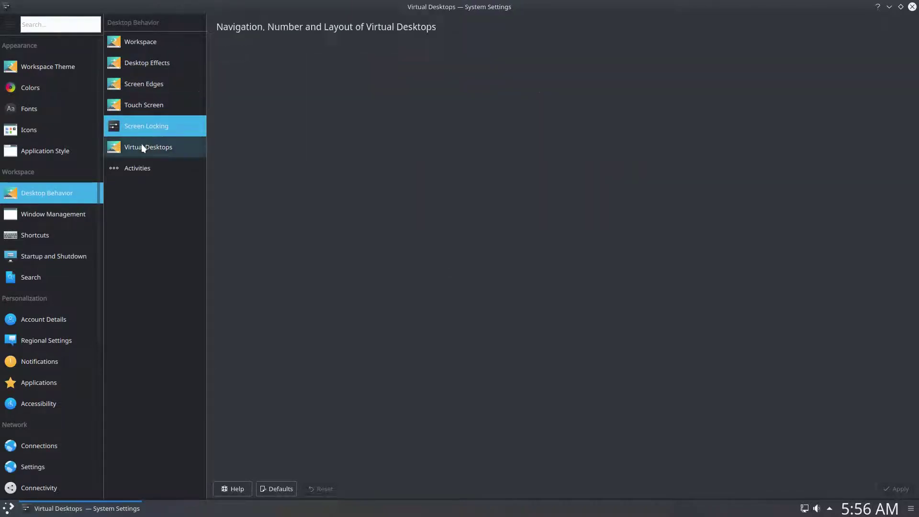
left_click(269, 49)
left_click(125, 168)
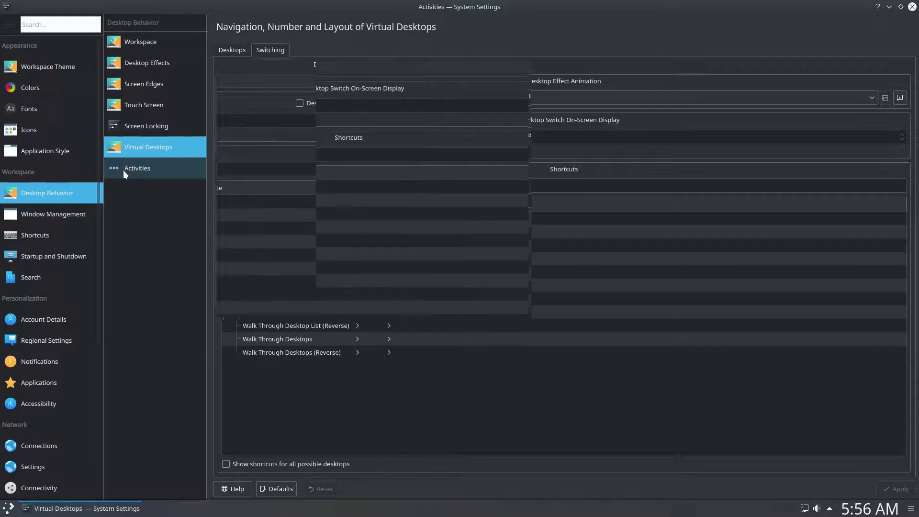
left_click(268, 49)
left_click(302, 50)
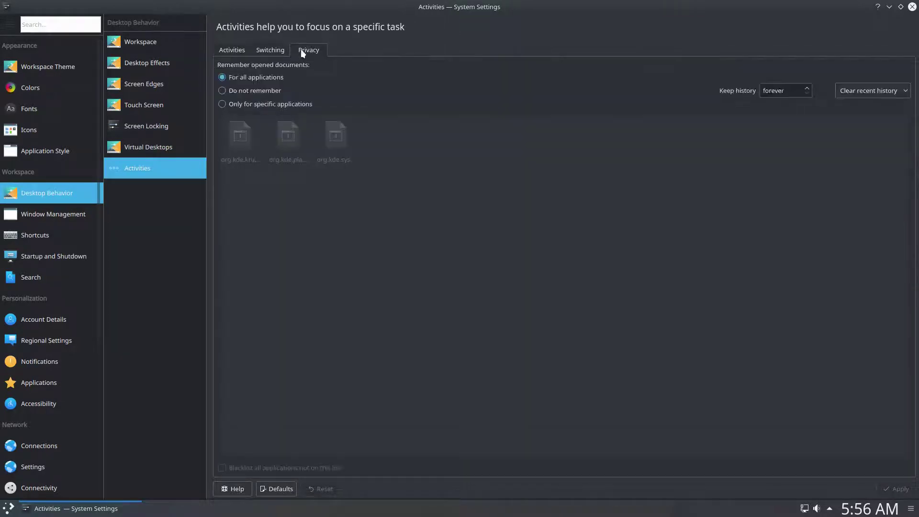
Examine the window behavior settings for focus, titlebar actions, window actions, moving and advanced options.
left_click(61, 213)
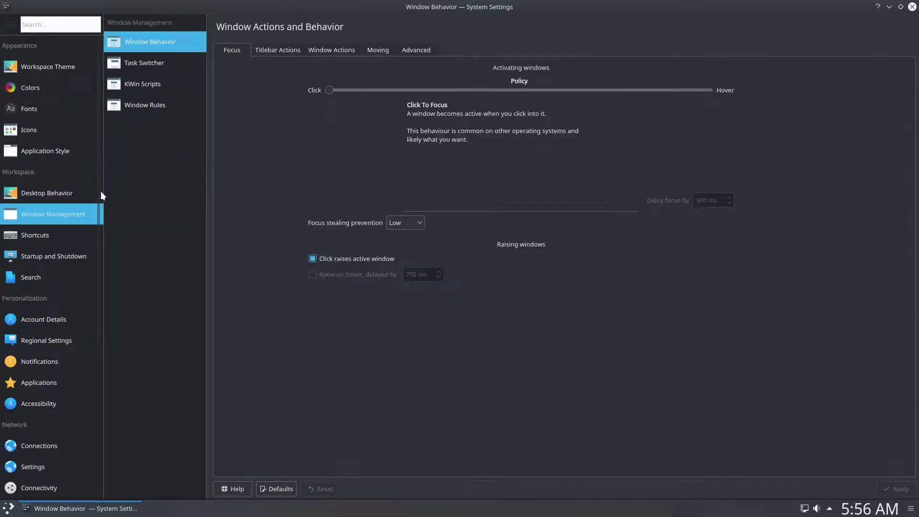
left_click(274, 51)
left_click(331, 50)
left_click(375, 50)
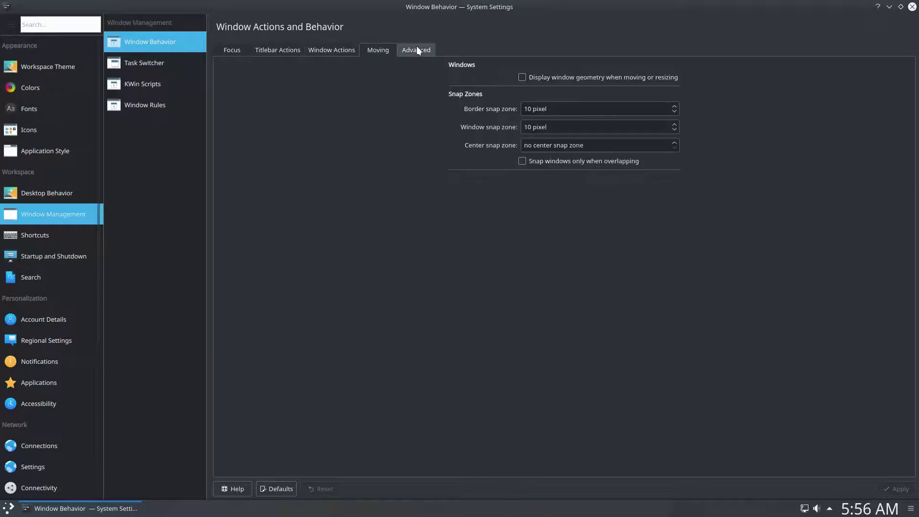
left_click(416, 50)
Review the task switcher, KWin scripts and window rules settings.
left_click(162, 63)
left_click(279, 50)
left_click(152, 85)
left_click(148, 102)
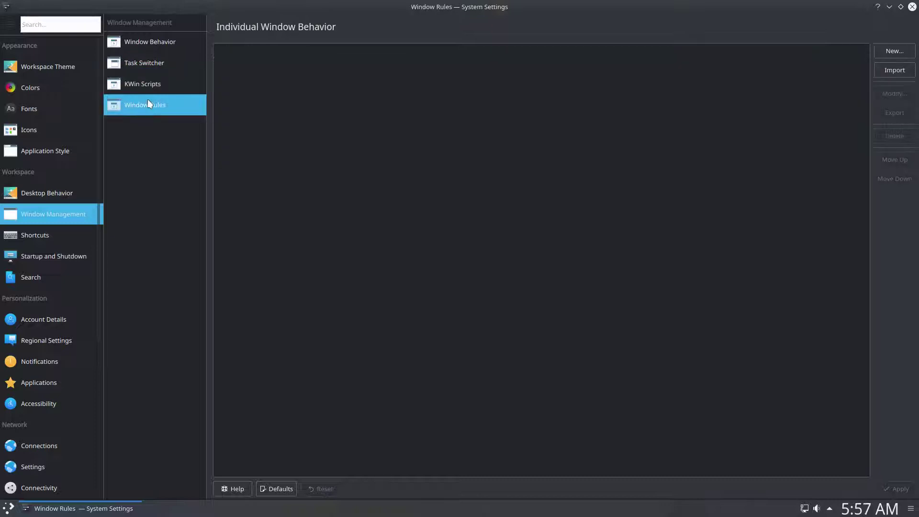
Examine the standard shortcuts, the global shortcuts from Activity switching to System Settings, and the web and custom shortcuts.
left_click(51, 231)
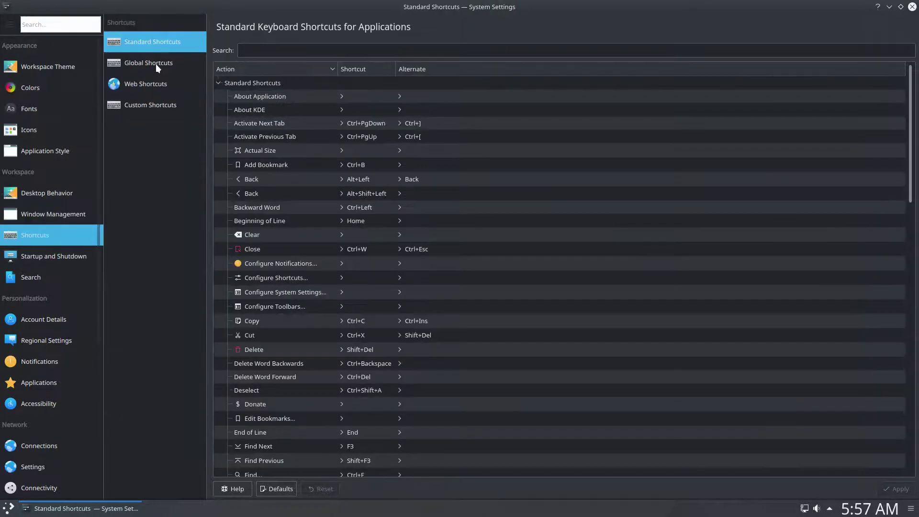
left_click(156, 66)
left_click(238, 100)
left_click(239, 113)
left_click(238, 125)
left_click(239, 138)
left_click(239, 150)
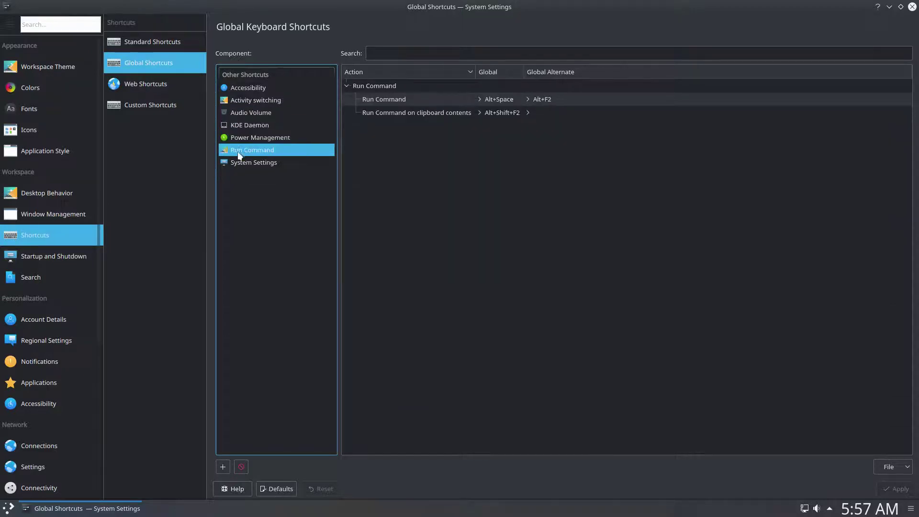
left_click(241, 165)
left_click(158, 82)
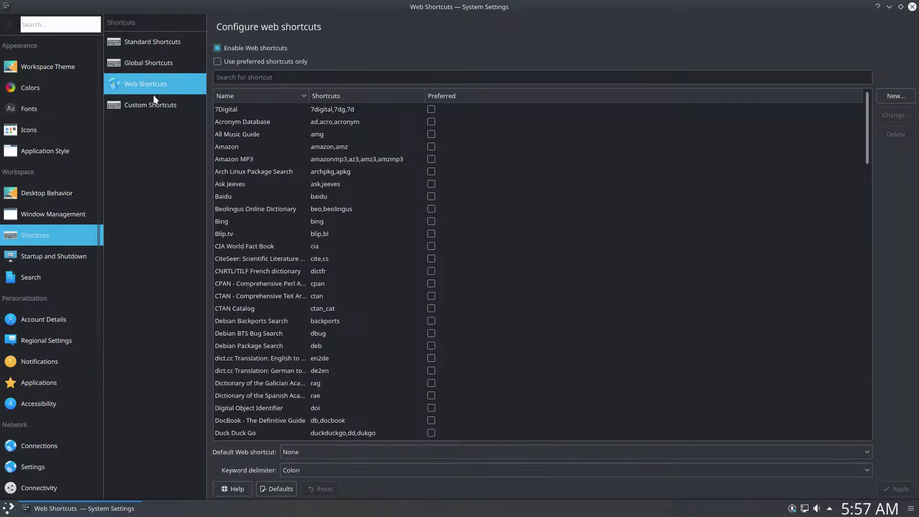
left_click(152, 105)
Review the startup and shutdown settings: advanced login screen options, autostart, background services, desktop session and boot splash.
left_click(74, 252)
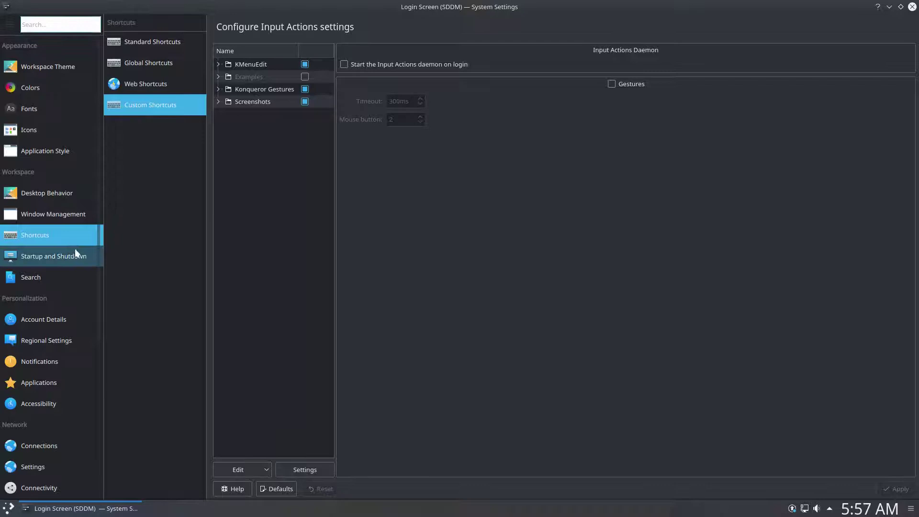
left_click(261, 62)
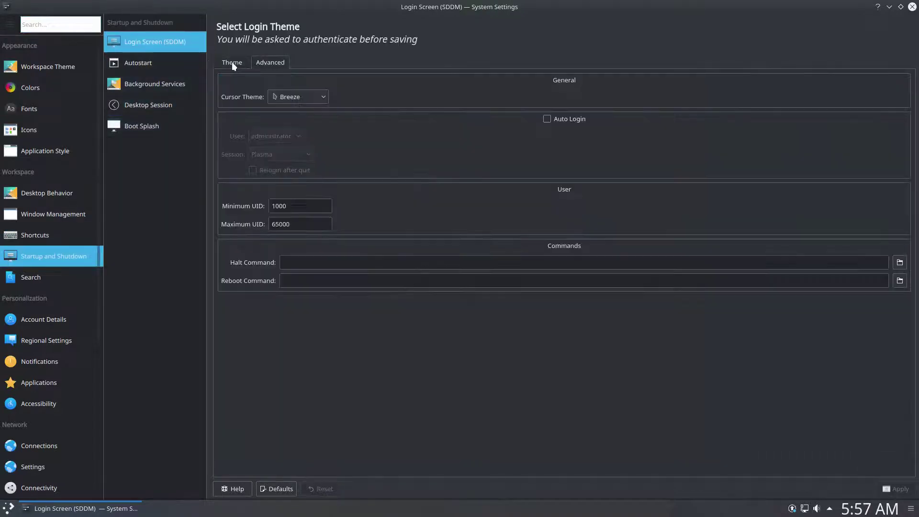
left_click(162, 62)
left_click(154, 84)
left_click(153, 108)
left_click(148, 130)
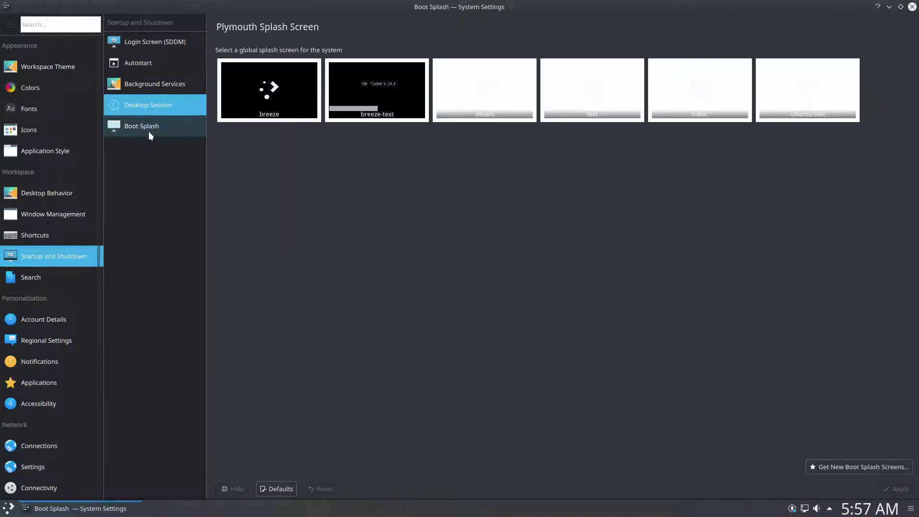
Review the file search and Plasma search settings.
left_click(40, 275)
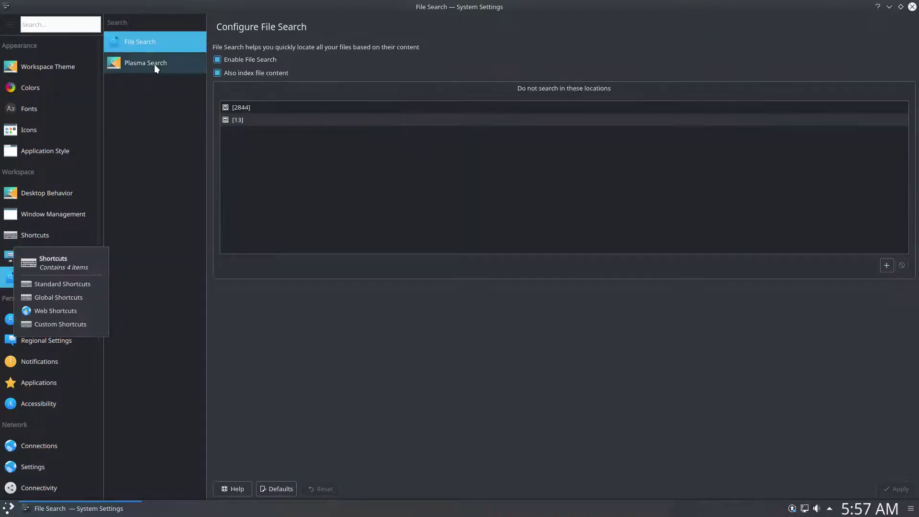
left_click(154, 64)
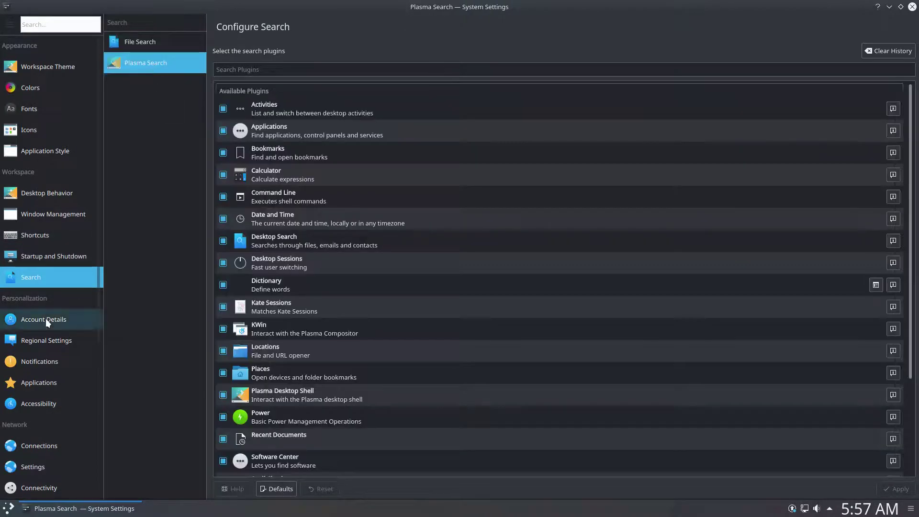
Examine the KDE Wallet access control and the new user form in the account details.
left_click(46, 318)
left_click(309, 62)
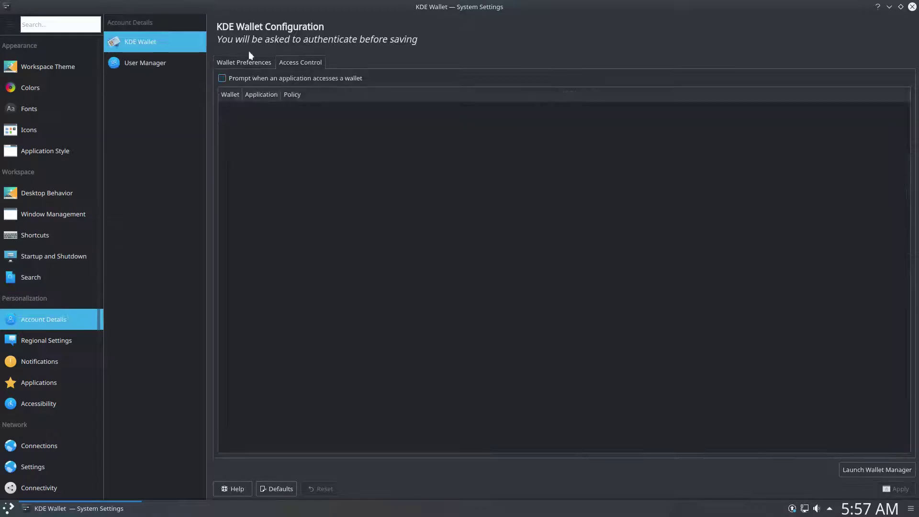
left_click(142, 62)
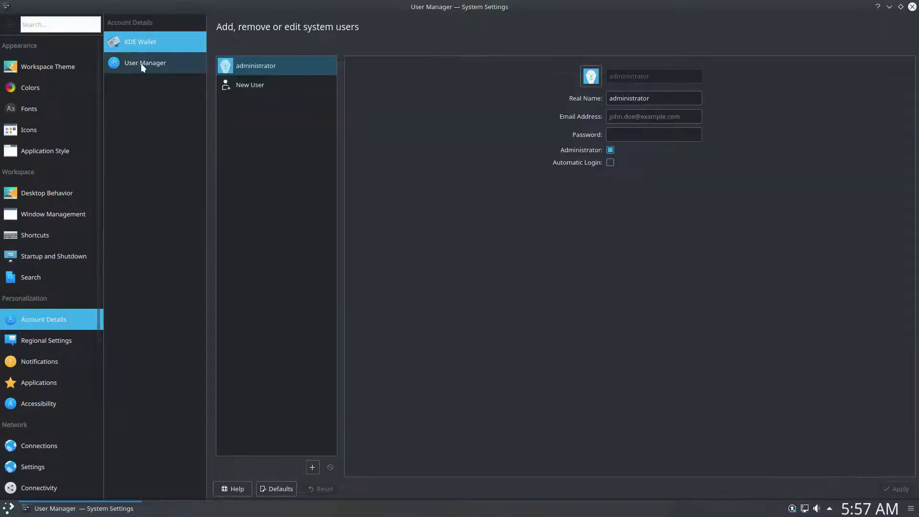
left_click(237, 72)
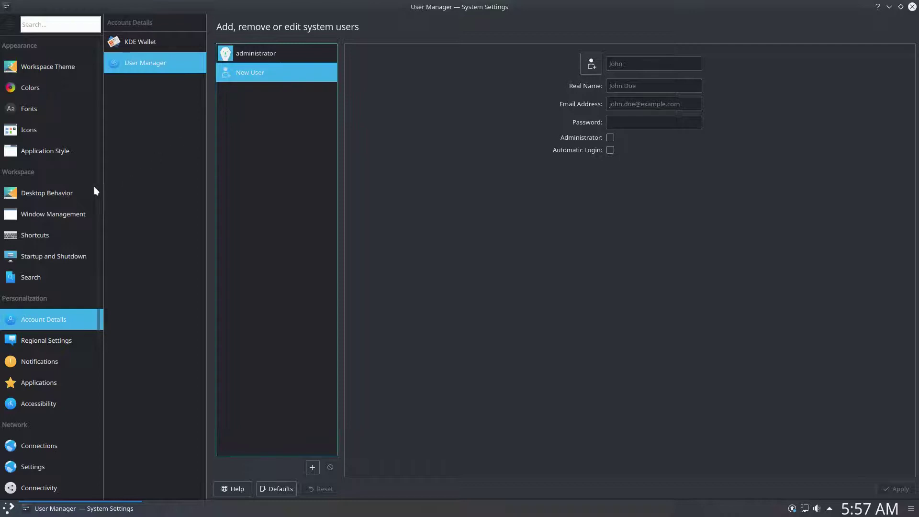
Review the regional settings for language, formats, spell check, and date and time, including the time zone list.
scroll(96, 208, "down", 5)
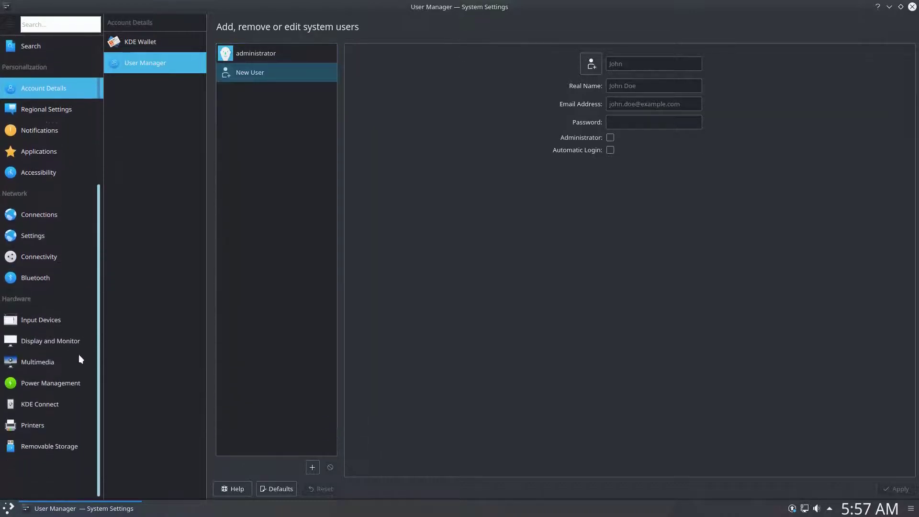
left_click(54, 111)
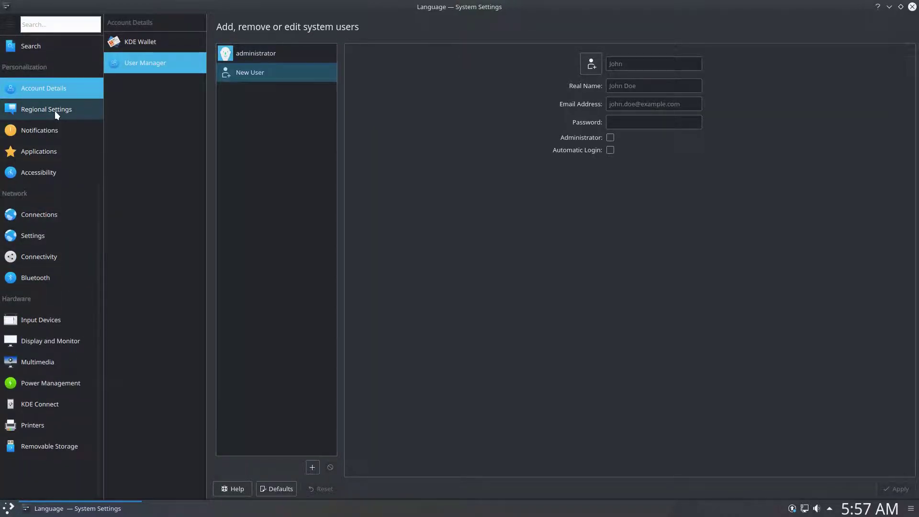
left_click(137, 62)
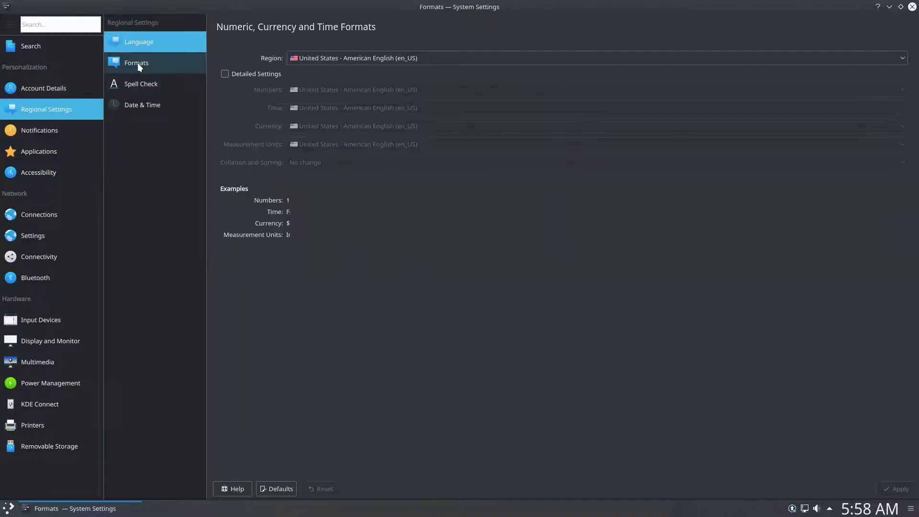
left_click(140, 83)
left_click(144, 103)
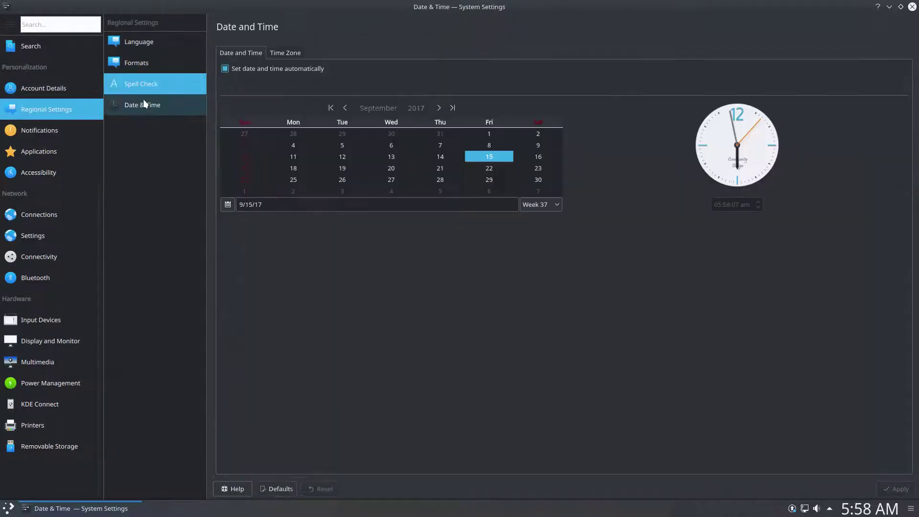
left_click(283, 54)
Review the notifications settings and the application settings: default applications, file associations, locations and launch feedback.
left_click(50, 127)
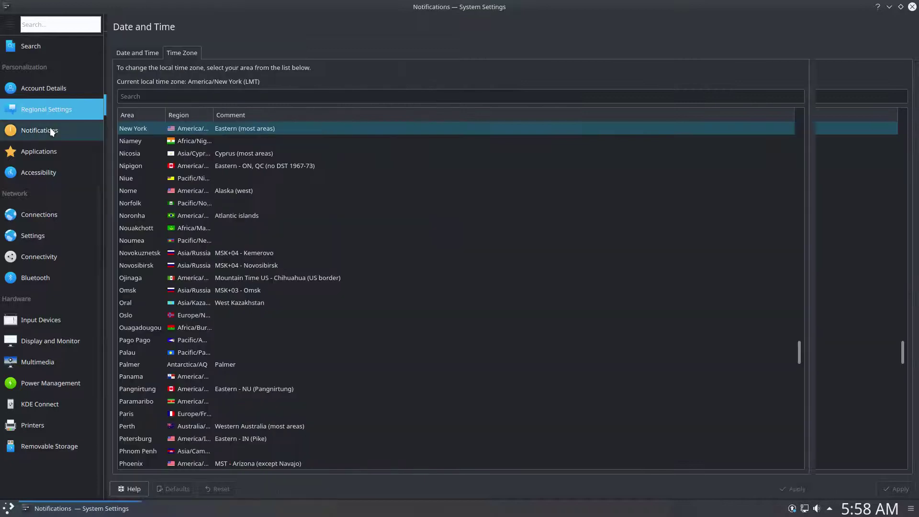
left_click(44, 151)
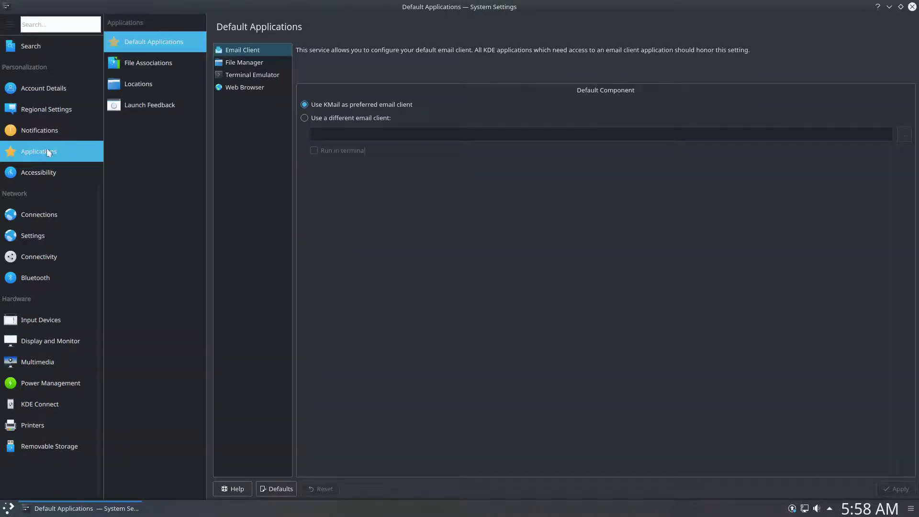
left_click(234, 62)
left_click(235, 76)
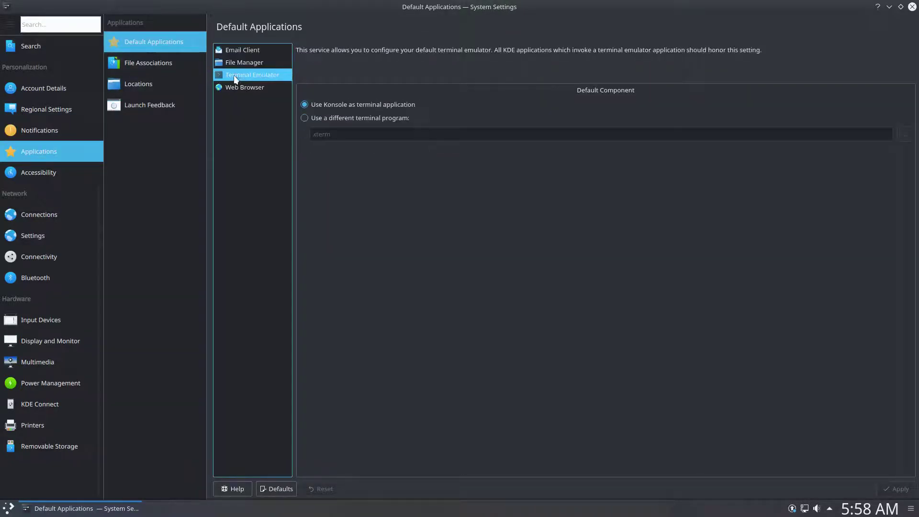
left_click(237, 87)
left_click(161, 61)
left_click(141, 84)
left_click(143, 102)
Review the accessibility options for bell, modifier keys, keyboard filters, activation gestures and screen reader.
left_click(50, 171)
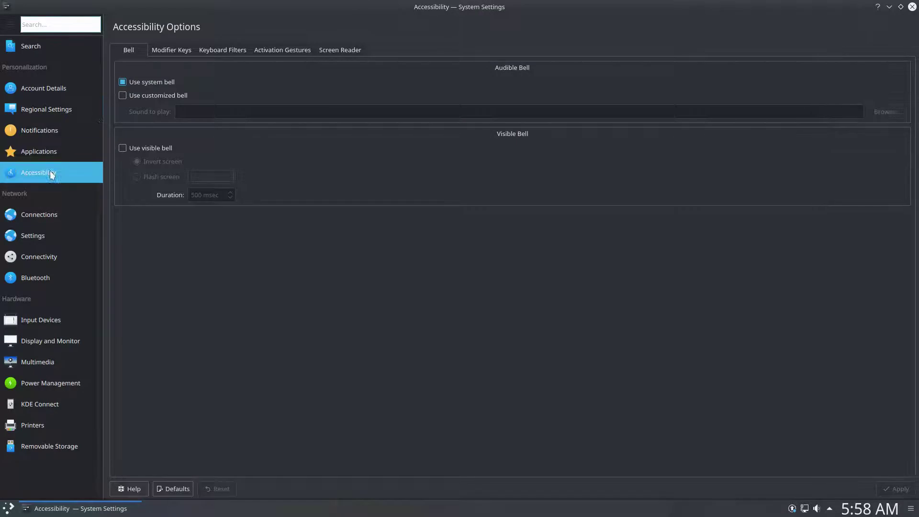
left_click(173, 50)
left_click(207, 50)
left_click(275, 50)
left_click(321, 51)
Review the network connections and settings: proxy, connection preferences, SSL, cache, cookie policy and management, and browser identification.
left_click(17, 212)
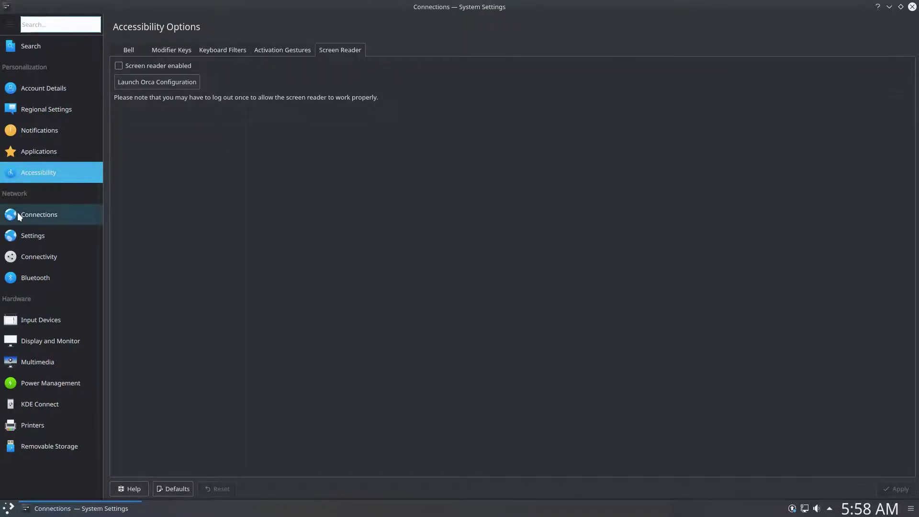
left_click(21, 237)
left_click(147, 63)
left_click(144, 86)
left_click(138, 106)
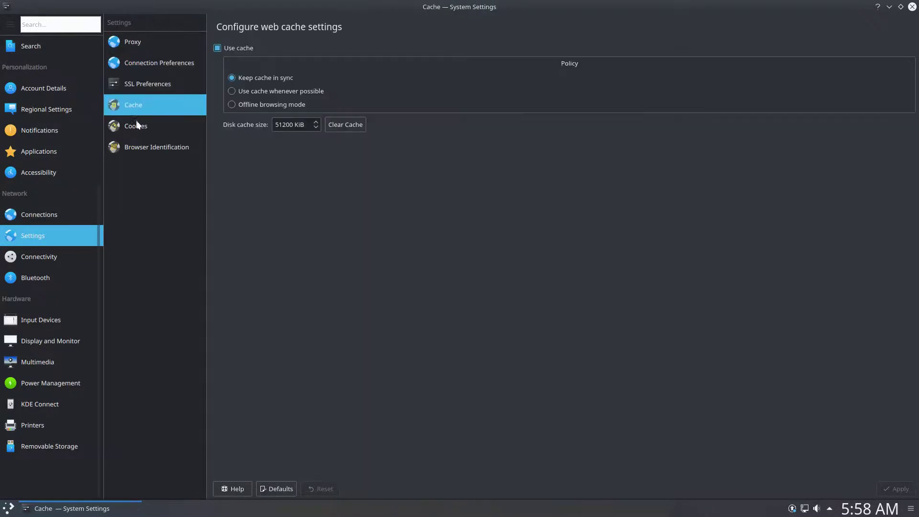
left_click(134, 125)
left_click(271, 52)
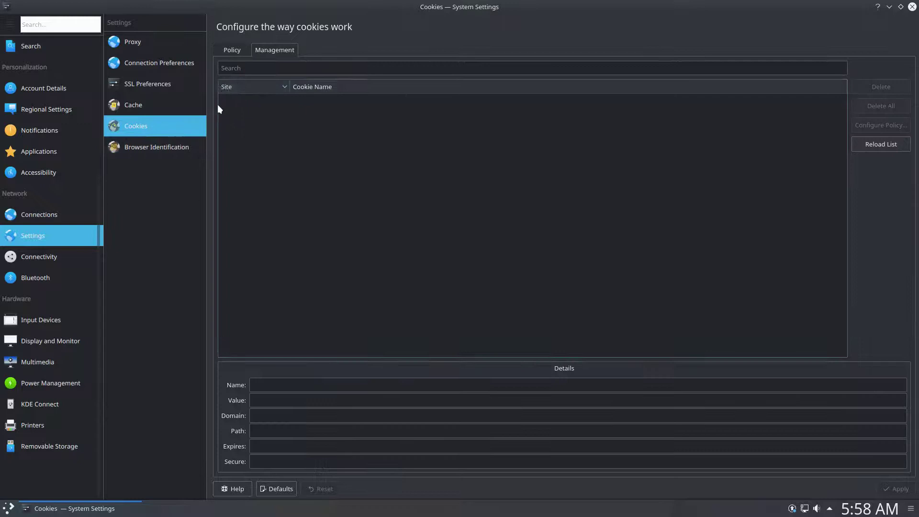
left_click(159, 146)
Review the Windows shares credentials page and the Bluetooth devices, adapters and advanced settings.
left_click(48, 255)
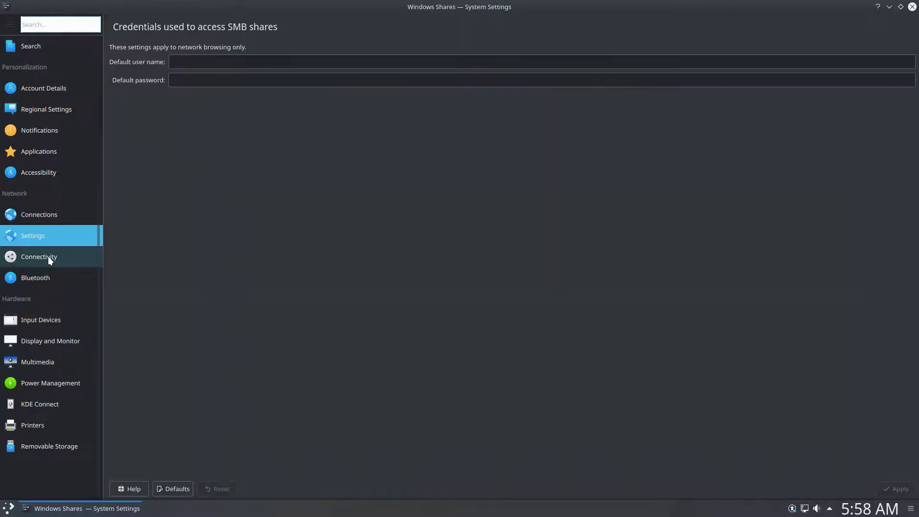
left_click(42, 278)
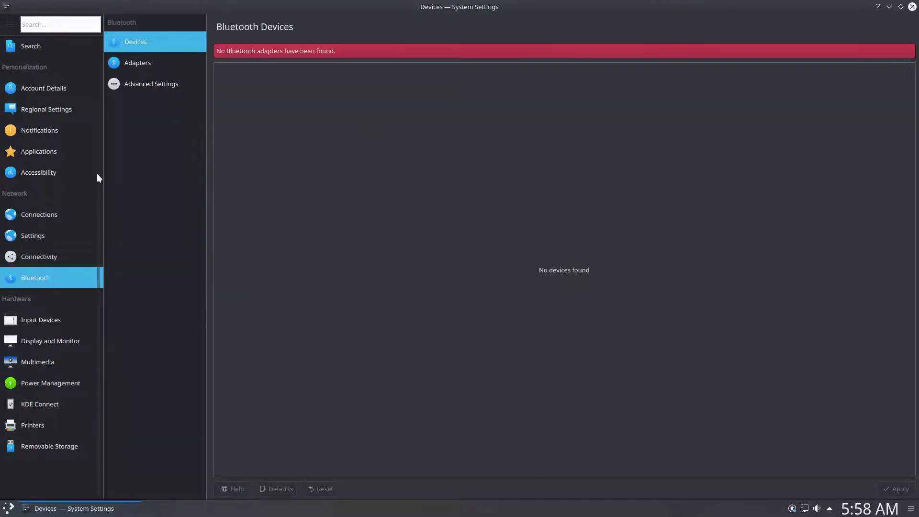
left_click(134, 67)
left_click(136, 81)
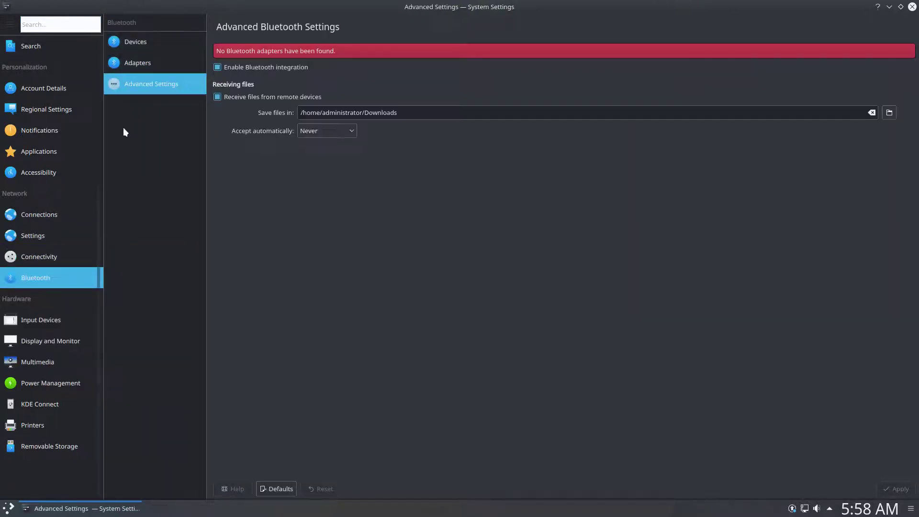
Review the keyboard layouts and advanced options, the mouse keyboard navigation settings and the joystick page.
left_click(38, 320)
left_click(267, 50)
left_click(314, 50)
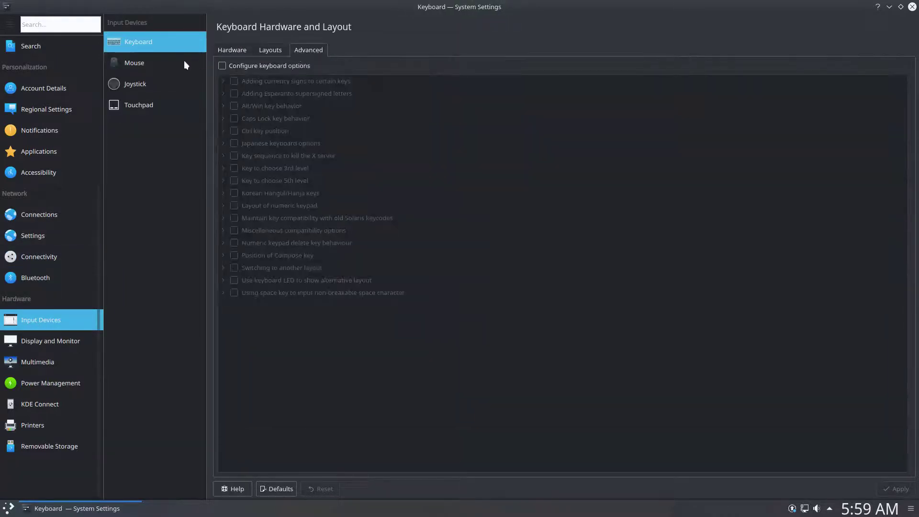
left_click(136, 65)
left_click(300, 49)
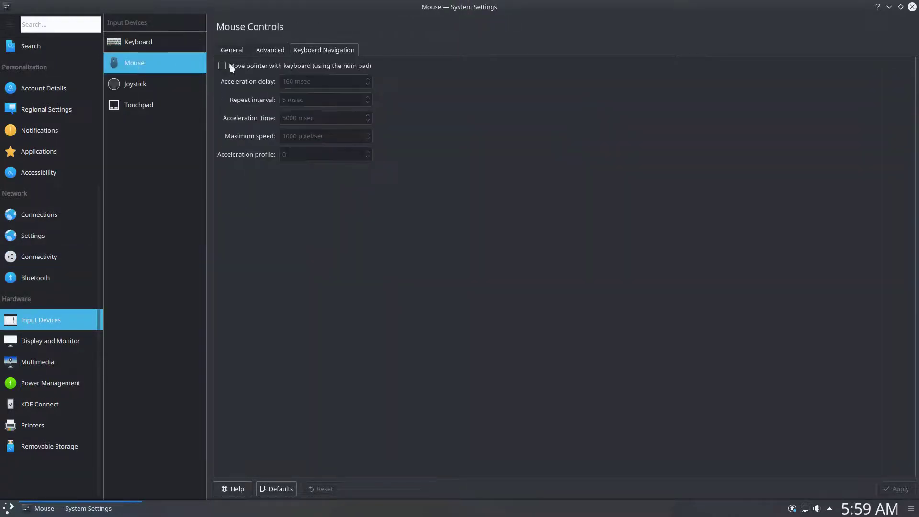
left_click(150, 83)
Review the touchpad settings for taps, scrolling, pointer motion, sensitivity and enabling or disabling the touchpad.
left_click(128, 106)
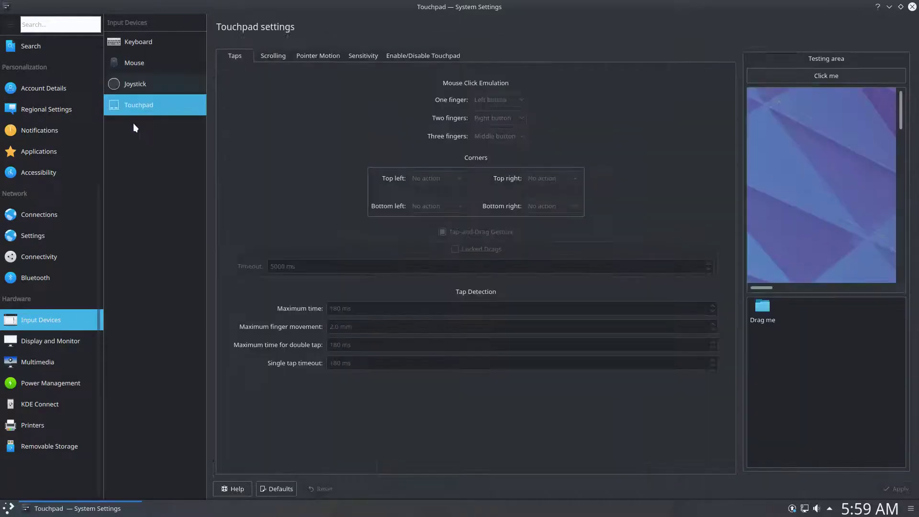
left_click(267, 78)
left_click(305, 76)
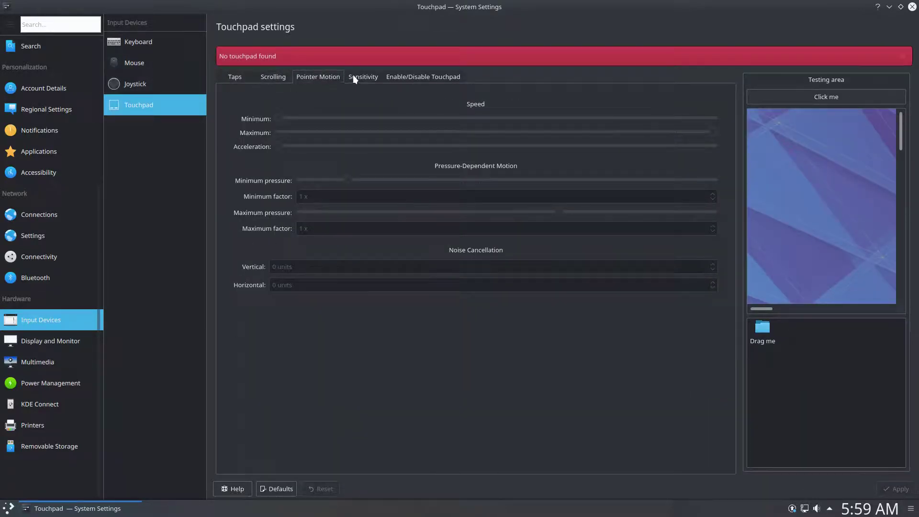
left_click(354, 78)
left_click(438, 81)
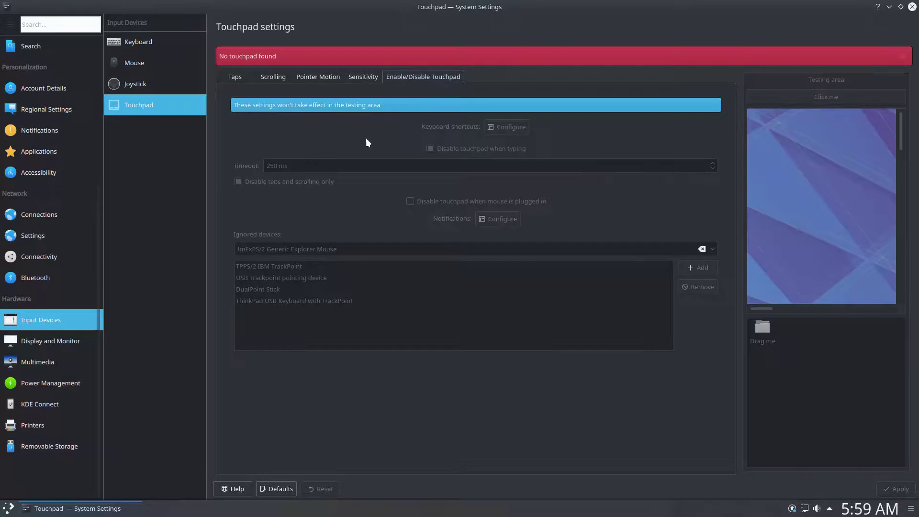
Review the display and monitor settings: displays, compositor and gamma.
left_click(56, 342)
left_click(143, 67)
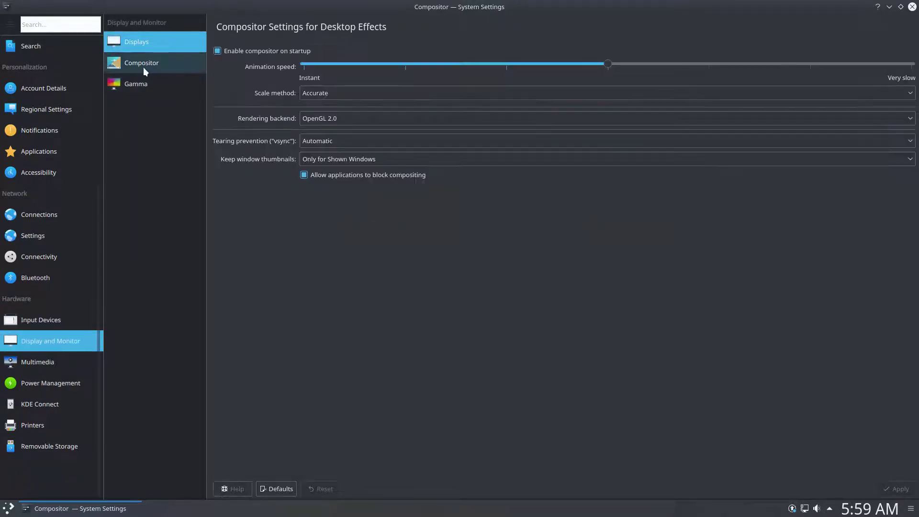
left_click(139, 82)
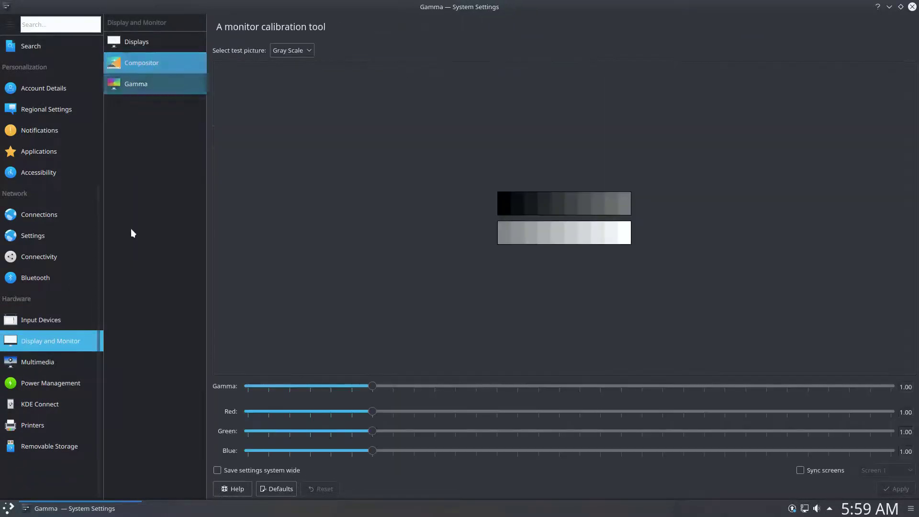
Review the multimedia settings: audio volume for applications and advanced, plus Phonon device preference, hardware setup and backend.
left_click(34, 362)
left_click(271, 54)
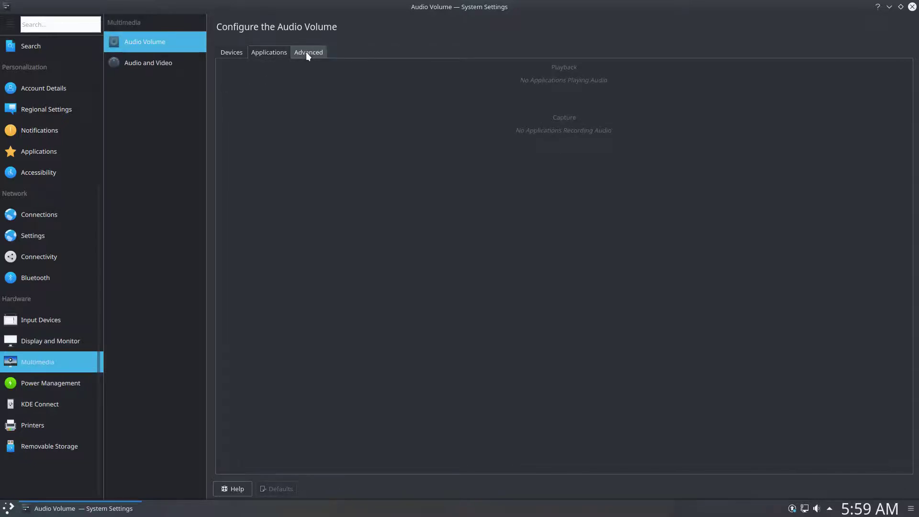
left_click(306, 52)
left_click(153, 61)
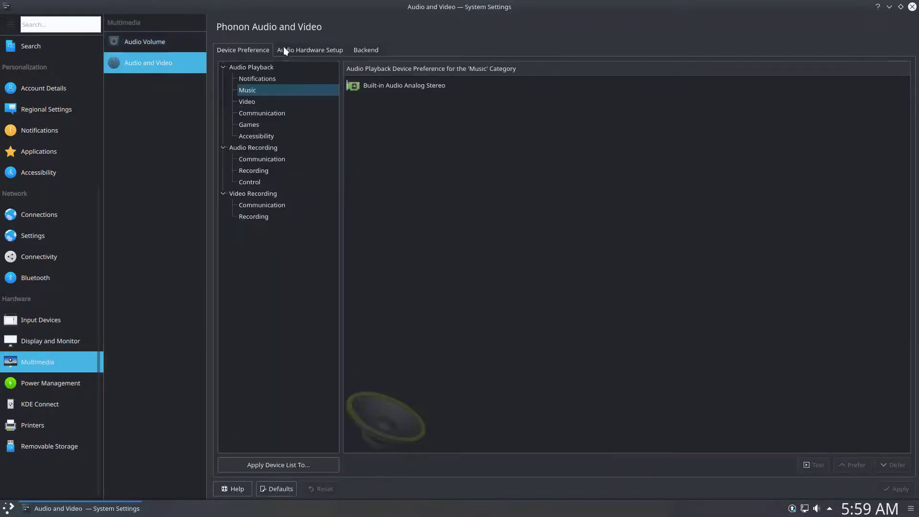
left_click(284, 48)
left_click(356, 51)
Review the power management pages for energy saving, activity settings and advanced settings.
left_click(40, 387)
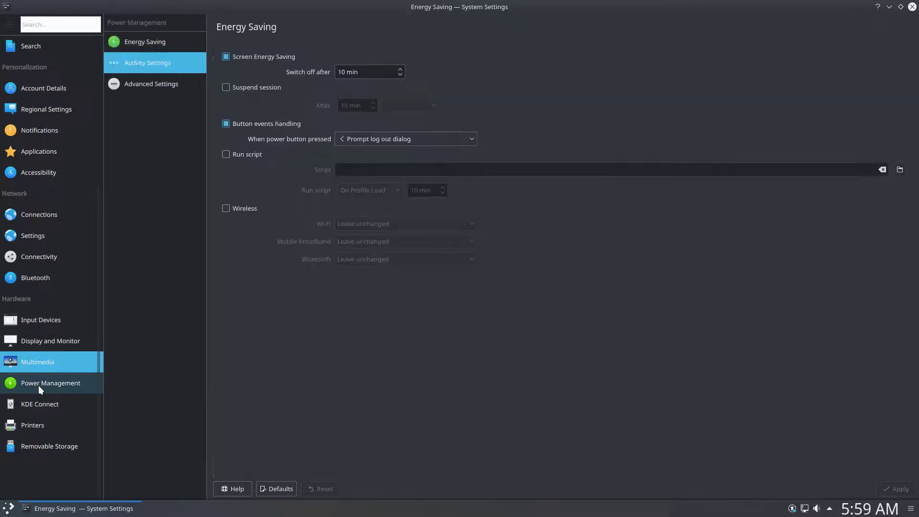
left_click(167, 67)
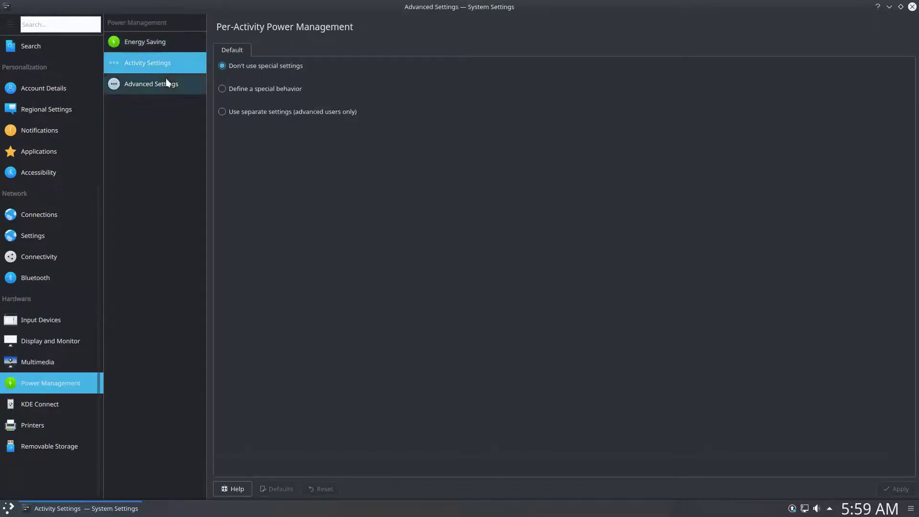
left_click(168, 84)
Review the KDE Connect and printers pages and the removable storage settings for device actions, digital camera and removable devices.
left_click(46, 407)
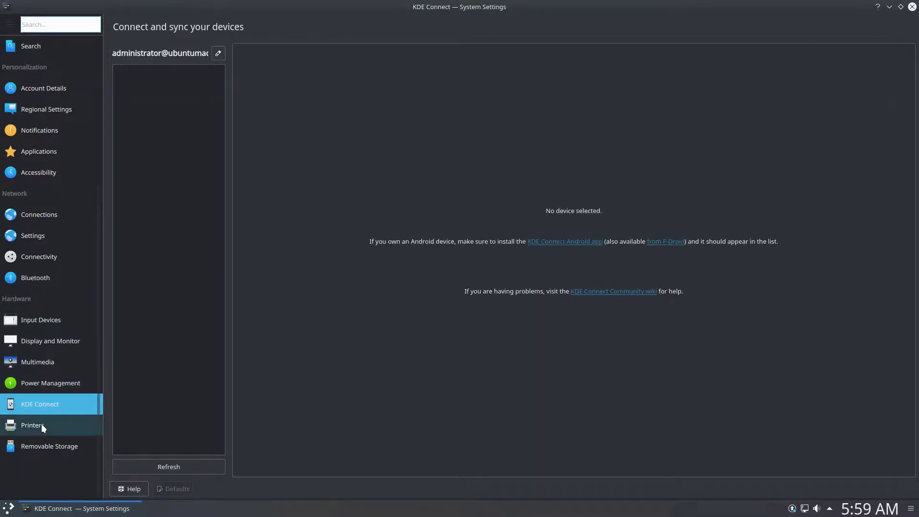
left_click(45, 426)
left_click(42, 450)
left_click(151, 64)
left_click(148, 86)
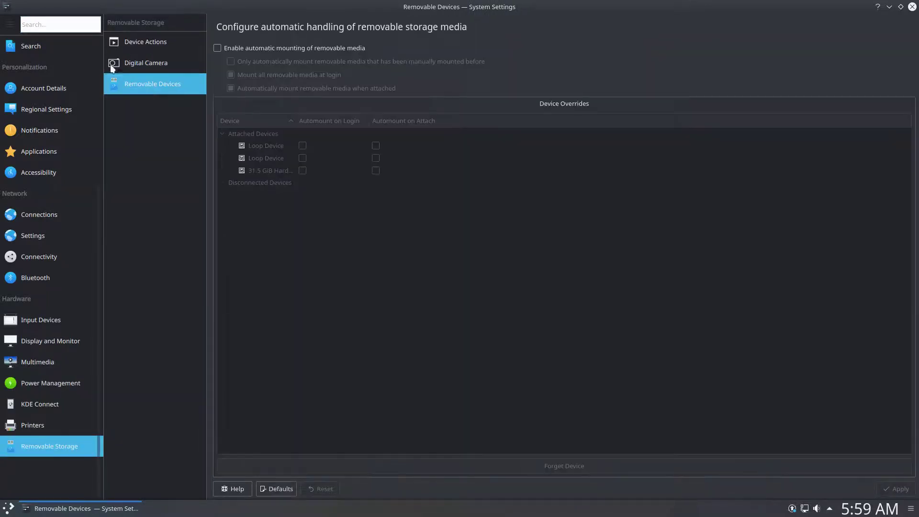
Close System Settings and reopen it on its start page.
left_click(6, 8)
left_click(37, 56)
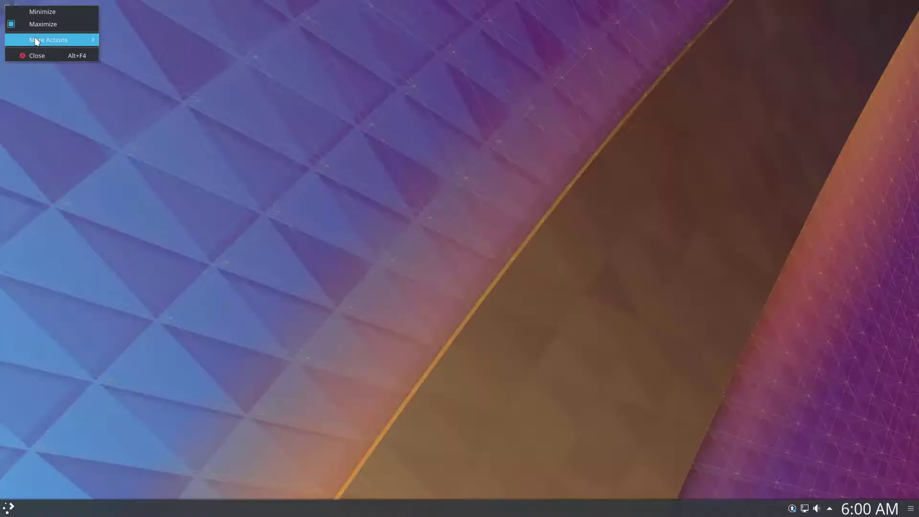
left_click(8, 509)
left_click(42, 281)
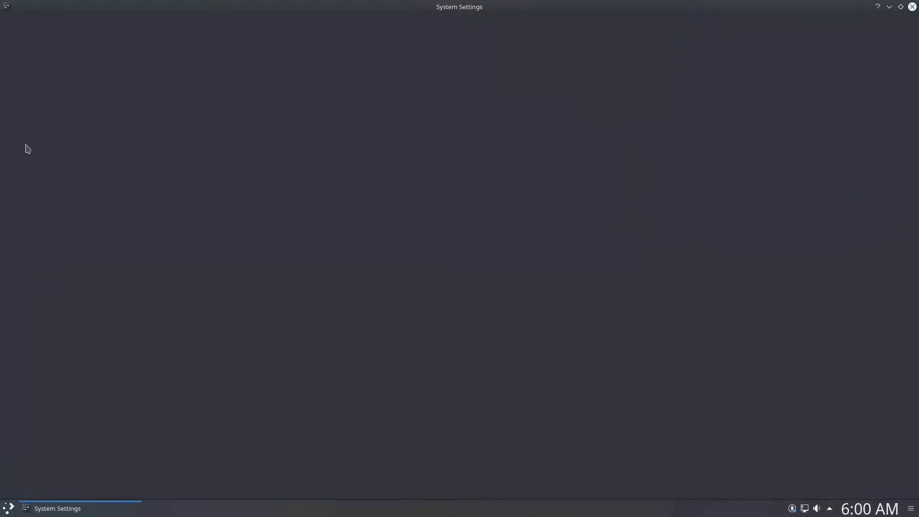
Examine the additional window actions available for the System Settings window.
left_click(6, 8)
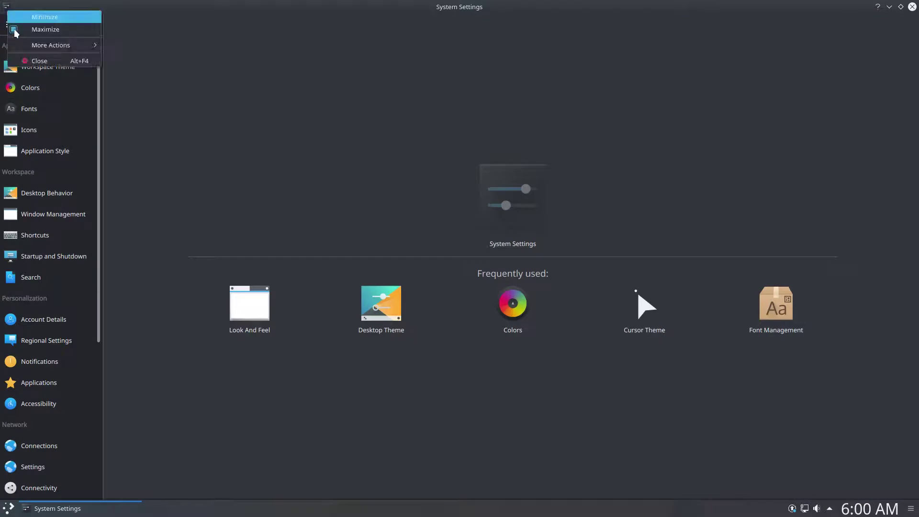
mouse_move(52, 45)
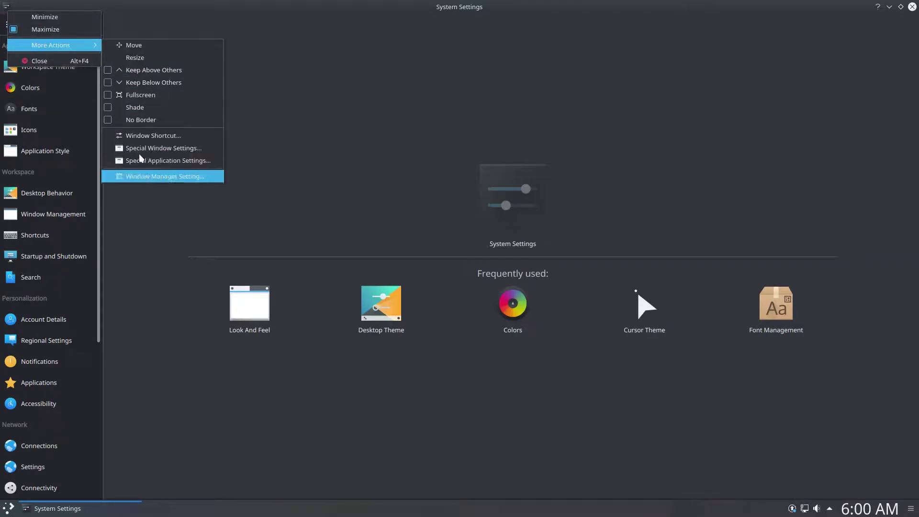
left_click(174, 32)
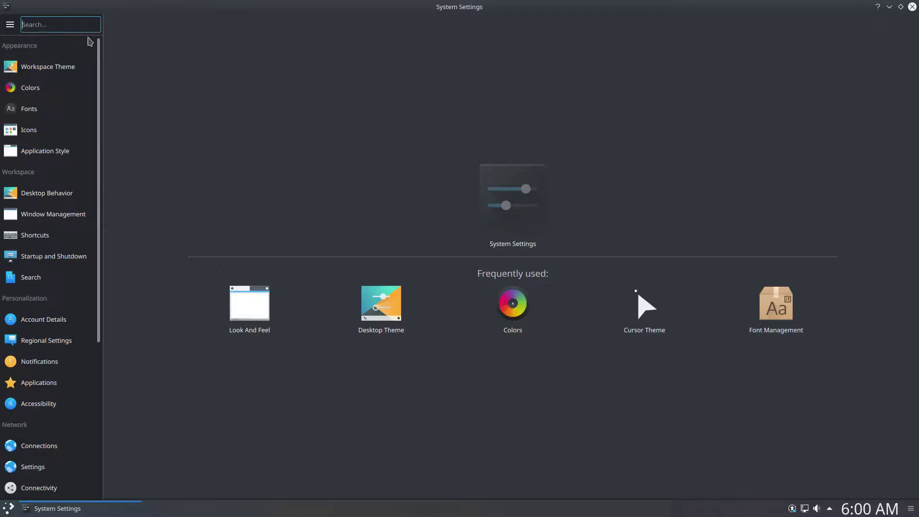
Enlarge the System Settings configuration dialog and set the view style to Tree View.
left_click(10, 25)
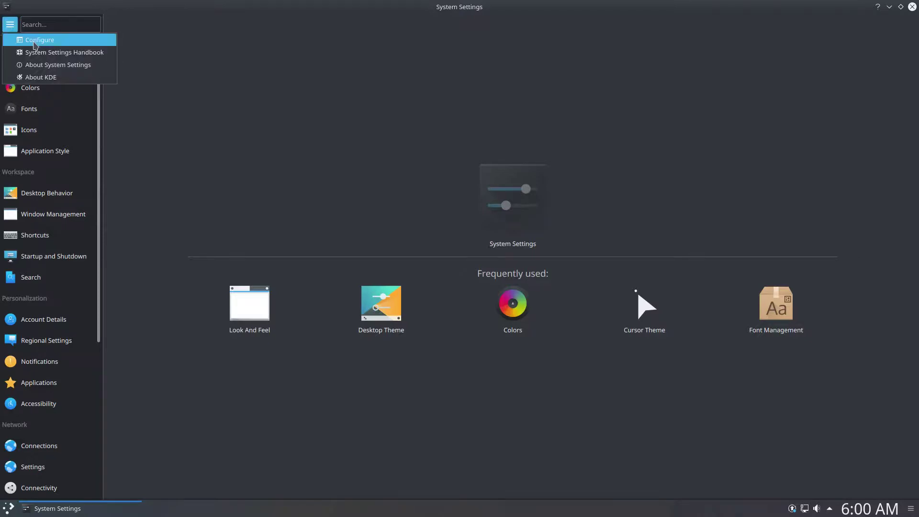
left_click(35, 40)
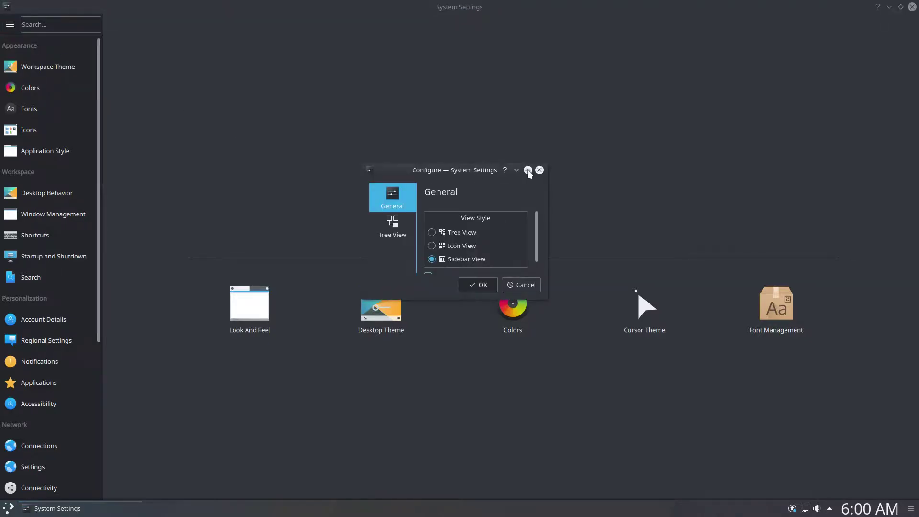
left_click(528, 170)
left_click_drag(794, 40, 917, 2)
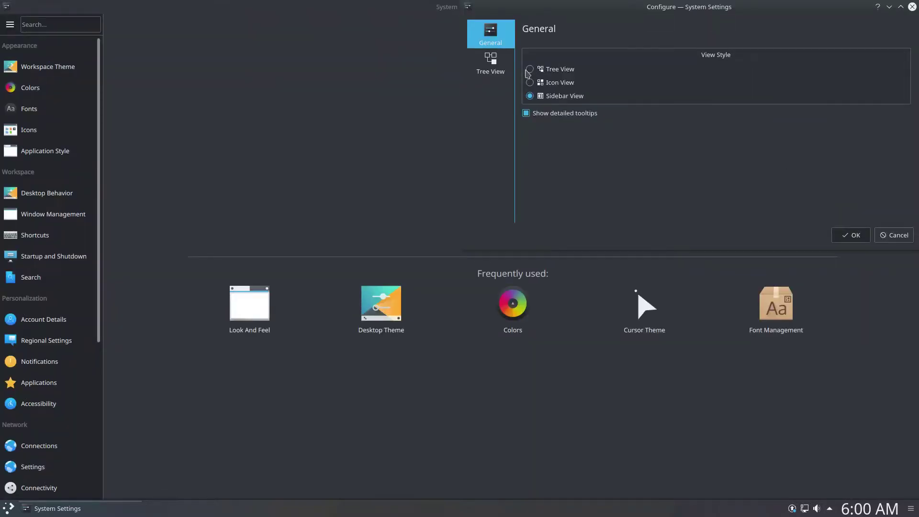
left_click(846, 235)
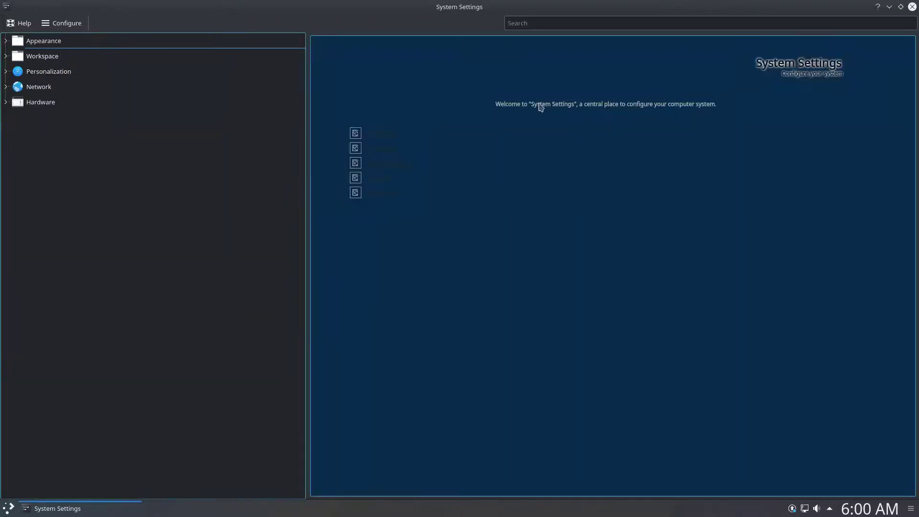
Change the System Settings view style to Icon View.
left_click(50, 29)
left_click(437, 266)
left_click(482, 304)
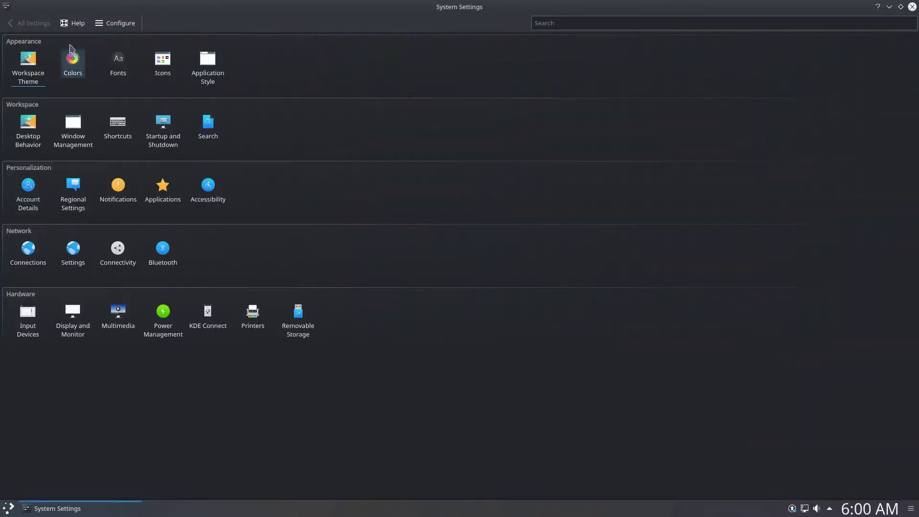
Switch the System Settings view style back to Sidebar View.
left_click(102, 28)
left_click(437, 279)
left_click(481, 304)
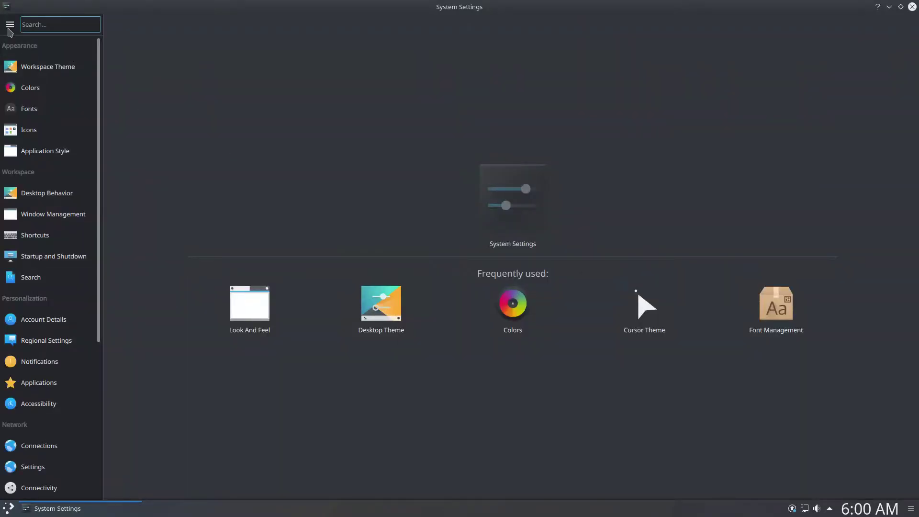
Open the System Settings Handbook.
left_click(11, 25)
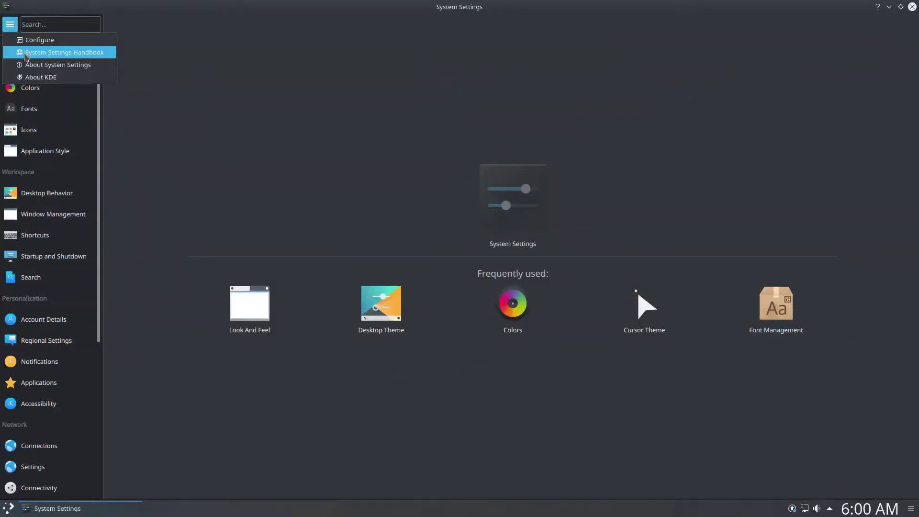
left_click(25, 54)
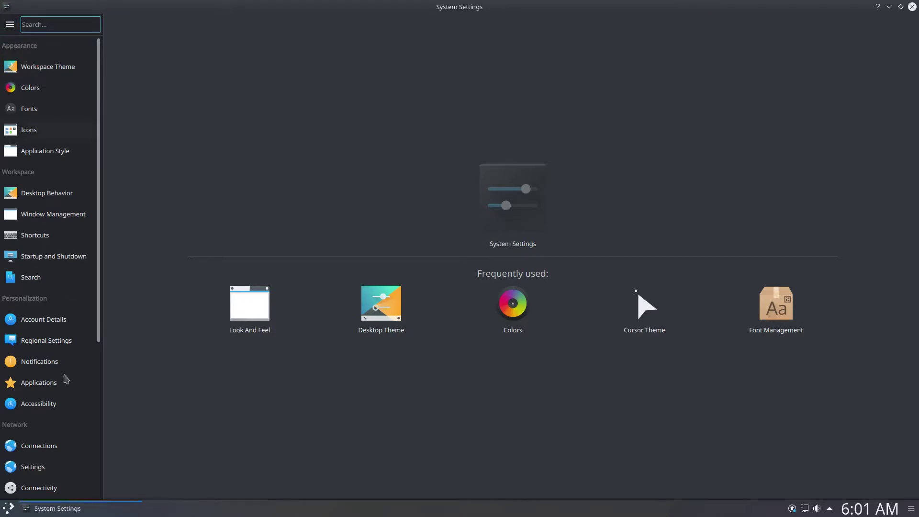
View the libraries and authors in the About System Settings information, and close it.
left_click(10, 25)
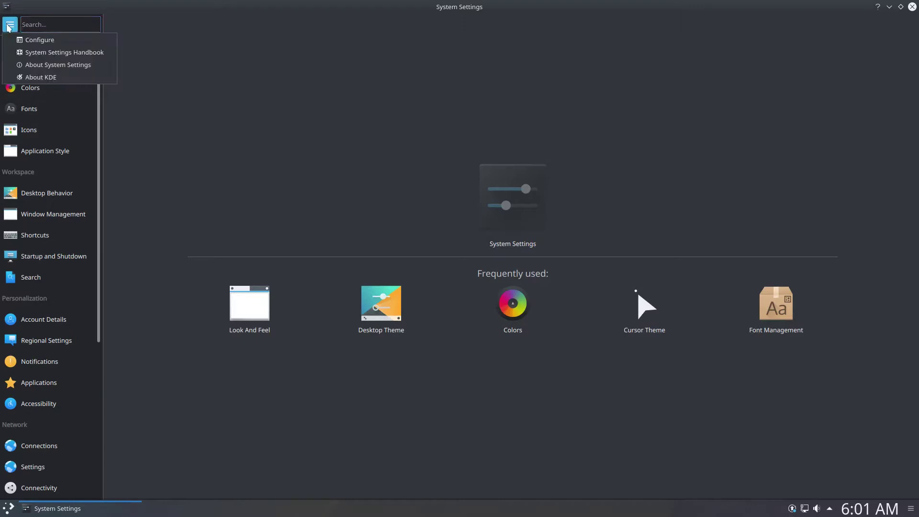
left_click(30, 69)
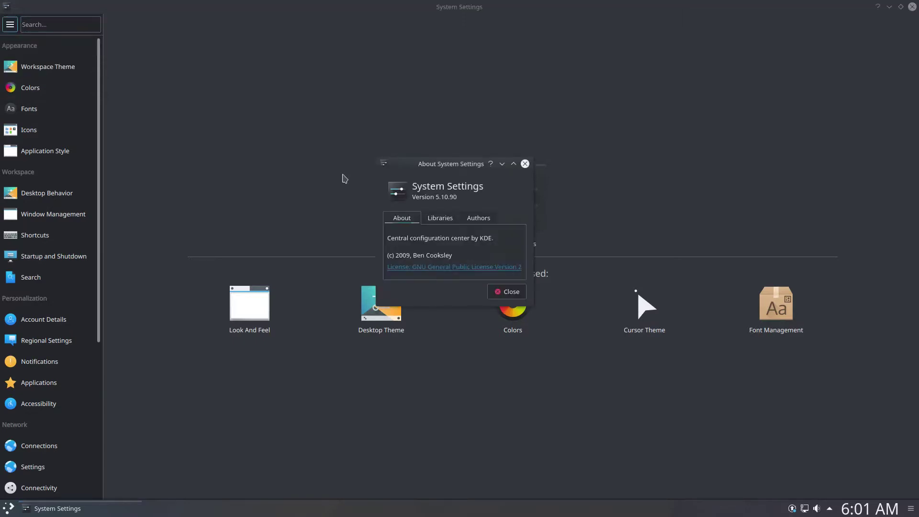
left_click(439, 221)
left_click(490, 219)
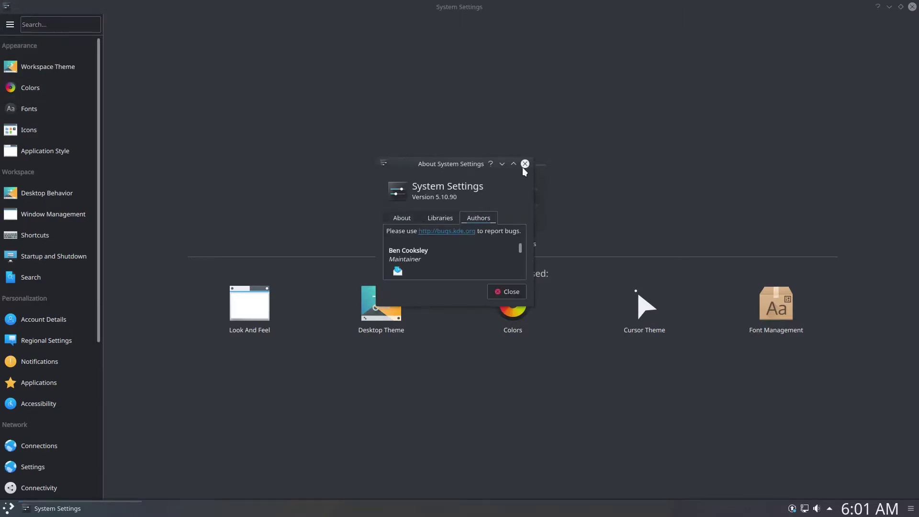
left_click(525, 165)
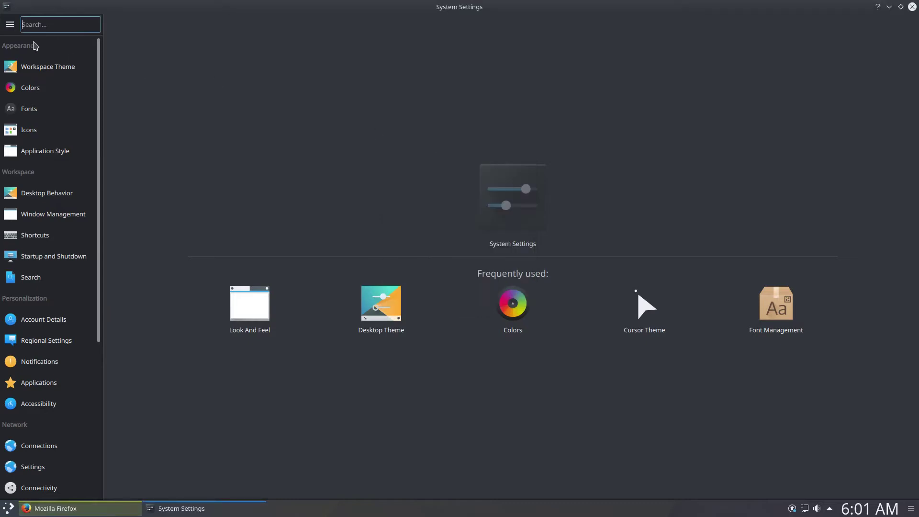
Open the About KDE information for System Settings.
left_click(15, 26)
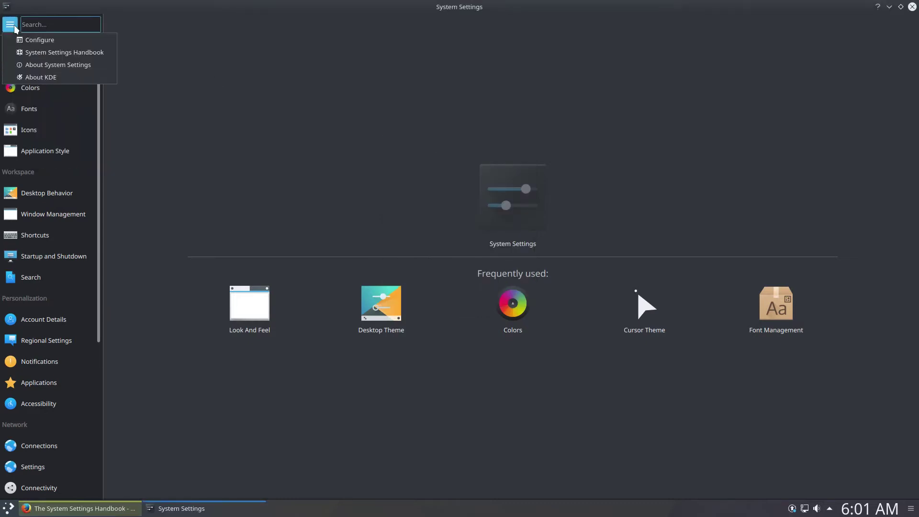
left_click(22, 78)
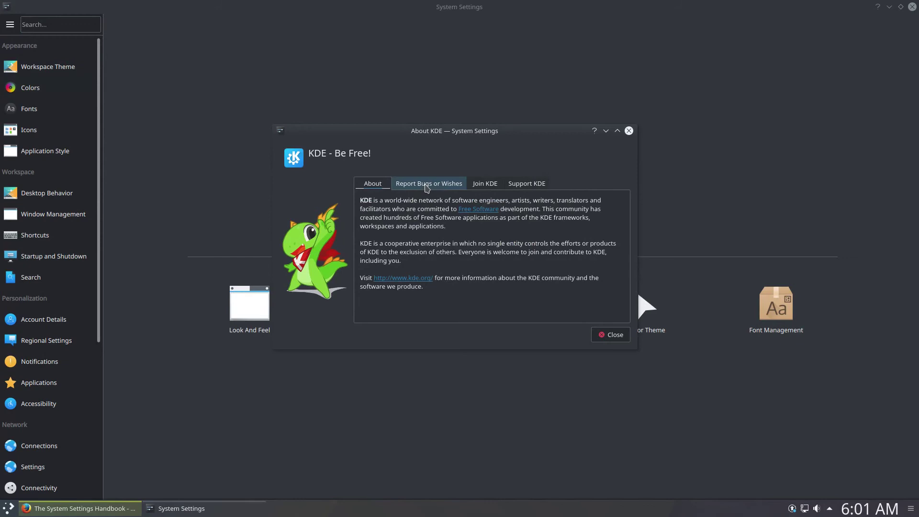